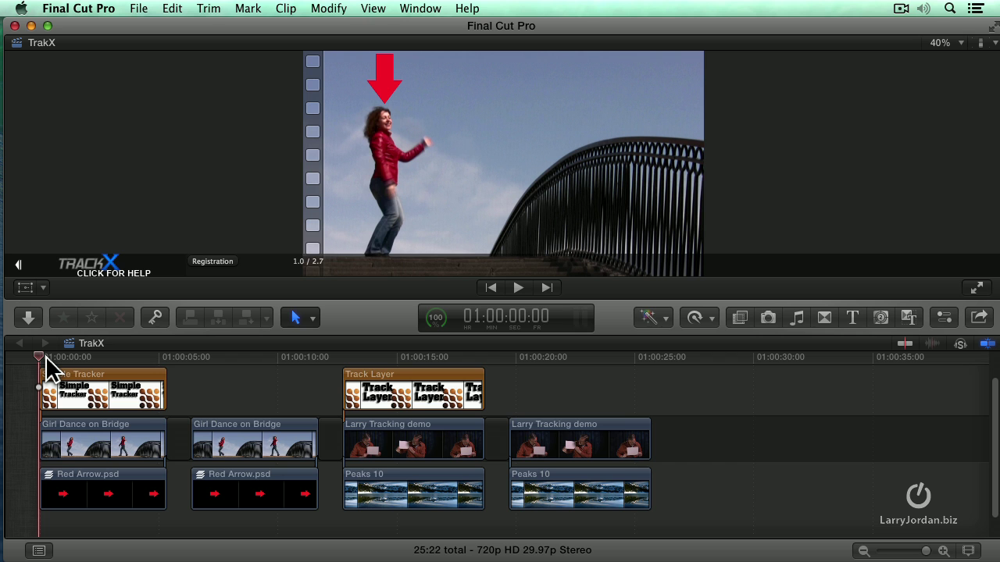
Play the finished red-arrow example twice from the timeline start, ending on the untracked second dance clip.
{"action": "key", "text": "space"}
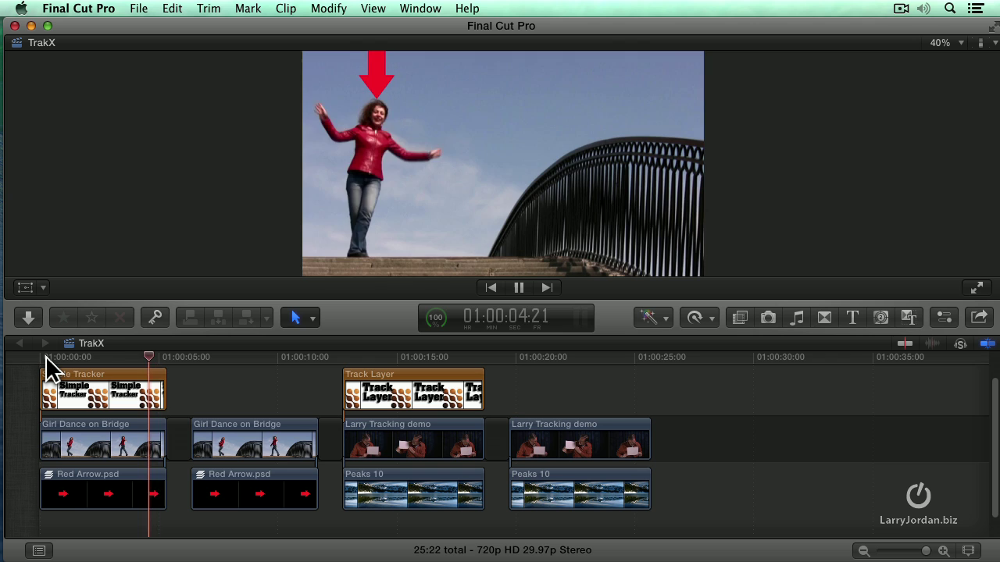
{"action": "key", "text": "space"}
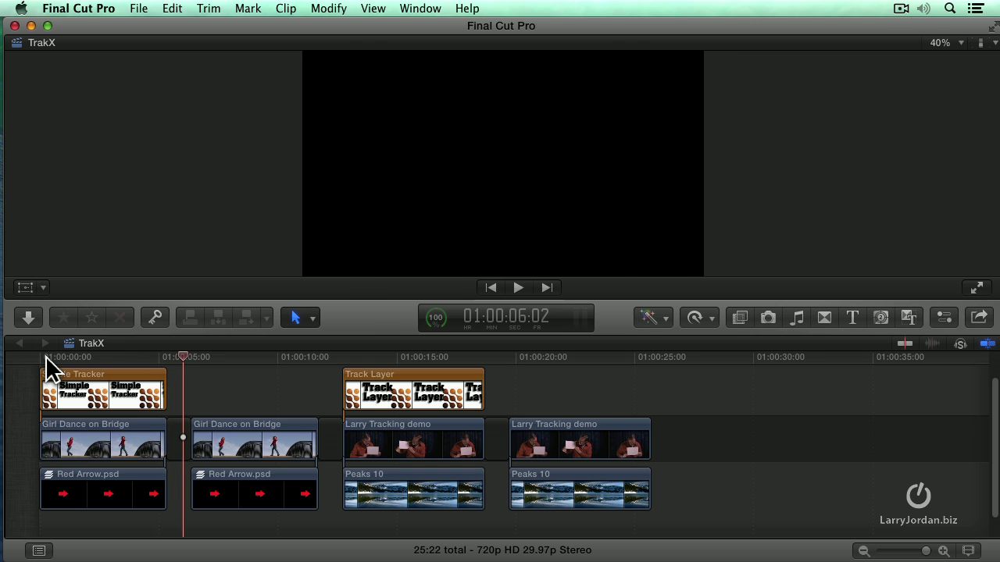
{"action": "key", "text": "Home"}
{"action": "key", "text": "space"}
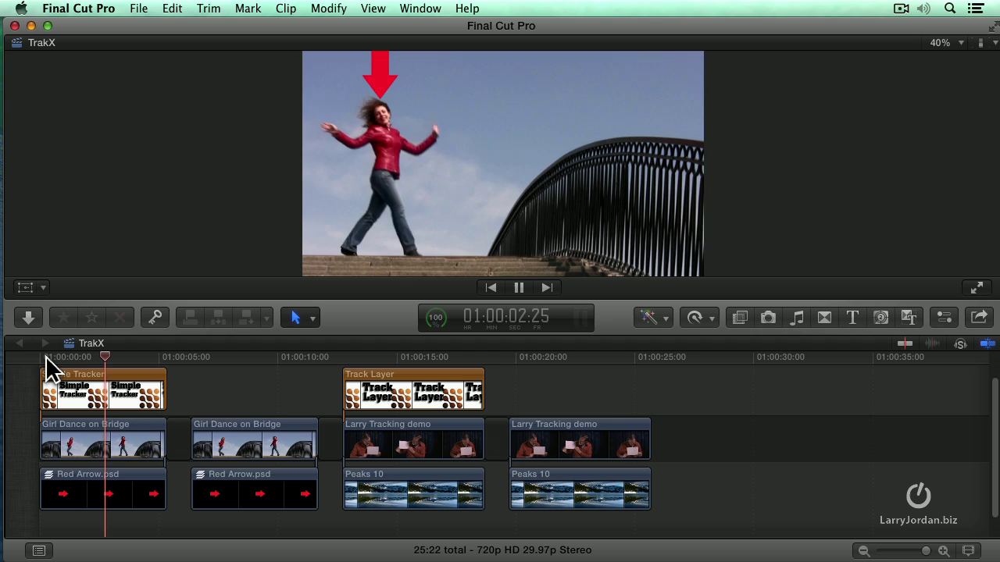
{"action": "key", "text": "space"}
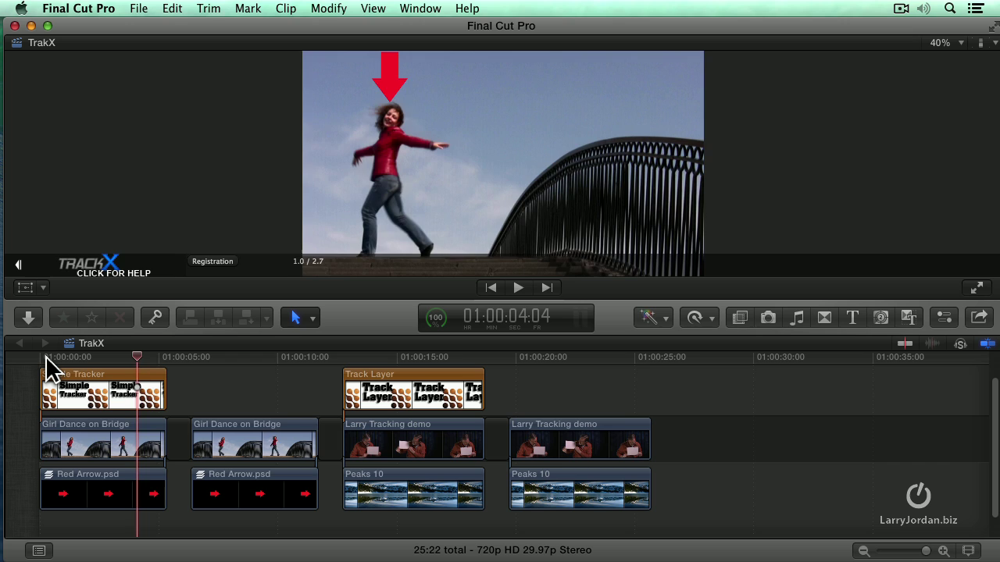
{"action": "key", "text": "space"}
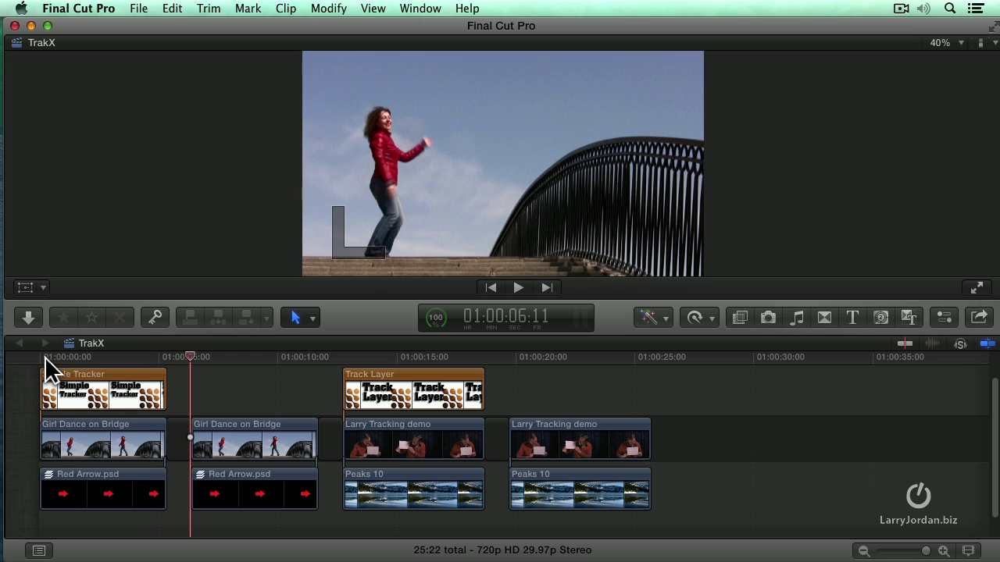
With the second Girl Dance clip selected, pick Simple Tracker from the C2 TrackX generators.
{"action": "left_click", "coordinate": [251, 448]}
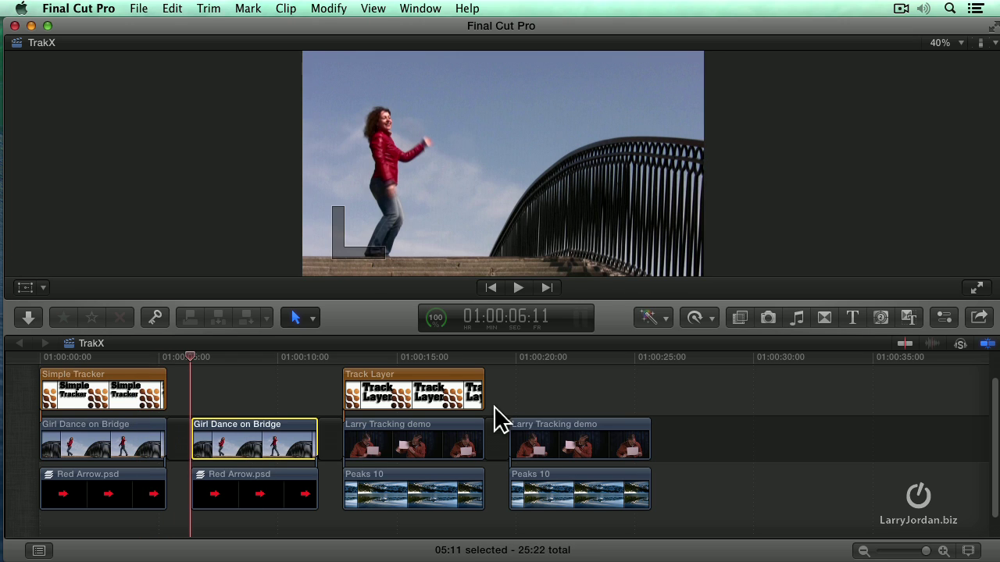
{"action": "left_click", "coordinate": [880, 319]}
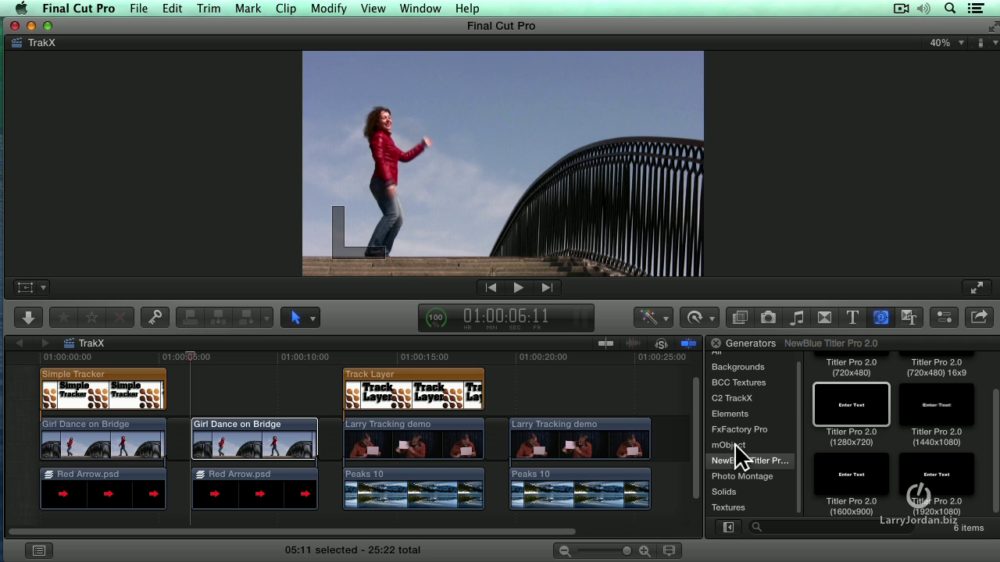
{"action": "left_click", "coordinate": [734, 399]}
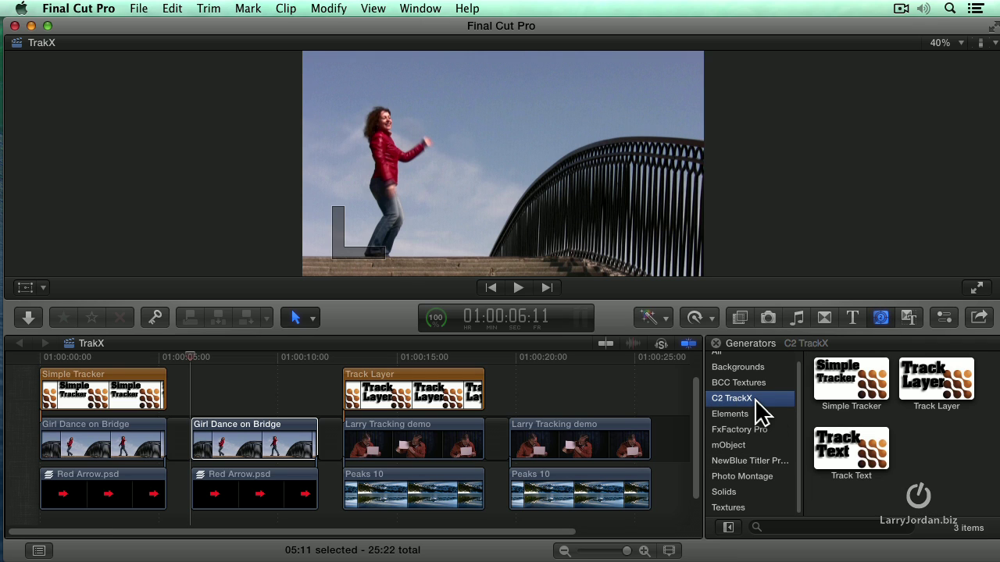
{"action": "left_click", "coordinate": [845, 410]}
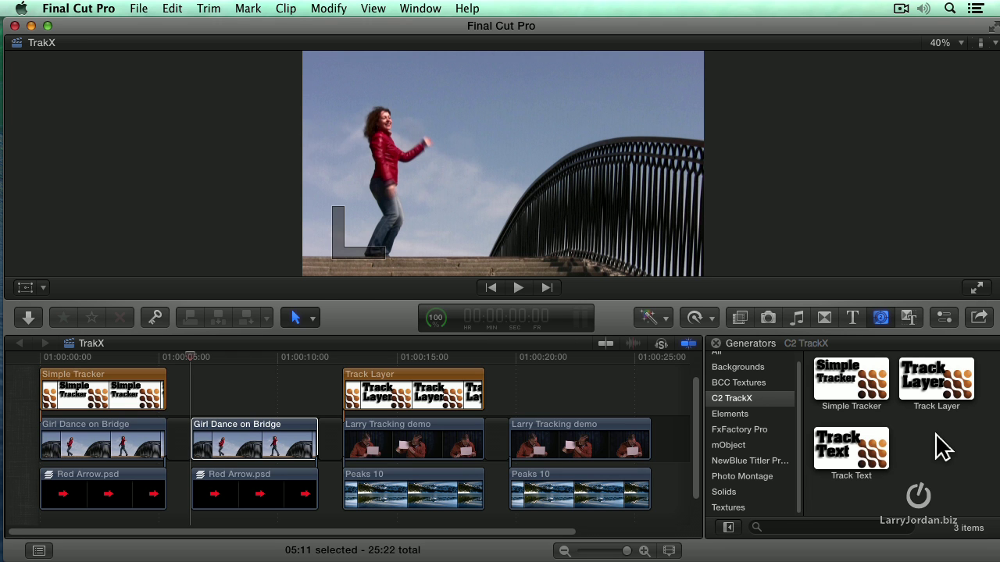
{"action": "left_click", "coordinate": [866, 384]}
Place Simple Tracker over the second dance clip, set it to 5:00 and trim it to match.
{"action": "left_click_drag", "start_coordinate": [866, 384], "coordinate": [320, 390]}
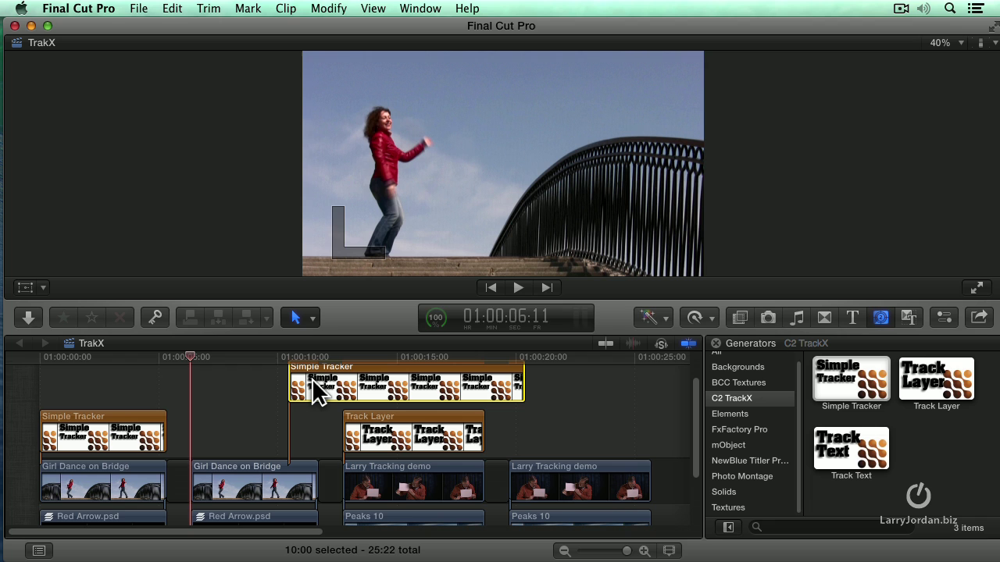
{"action": "key", "text": "ctrl+d"}
{"action": "type", "text": "500"}
{"action": "key", "text": "Return"}
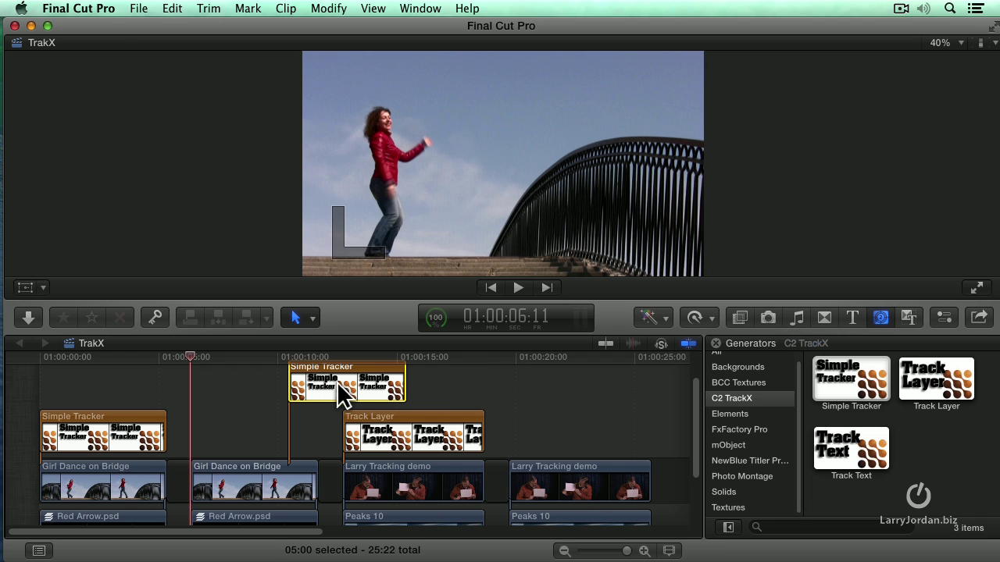
{"action": "left_click_drag", "start_coordinate": [335, 383], "coordinate": [247, 402]}
{"action": "left_click_drag", "start_coordinate": [305, 409], "coordinate": [317, 419]}
{"action": "key", "text": "Return"}
Draw a rounded-rectangle TrackX shape over the dancer's head at the start of the clip.
{"action": "left_click", "coordinate": [269, 426]}
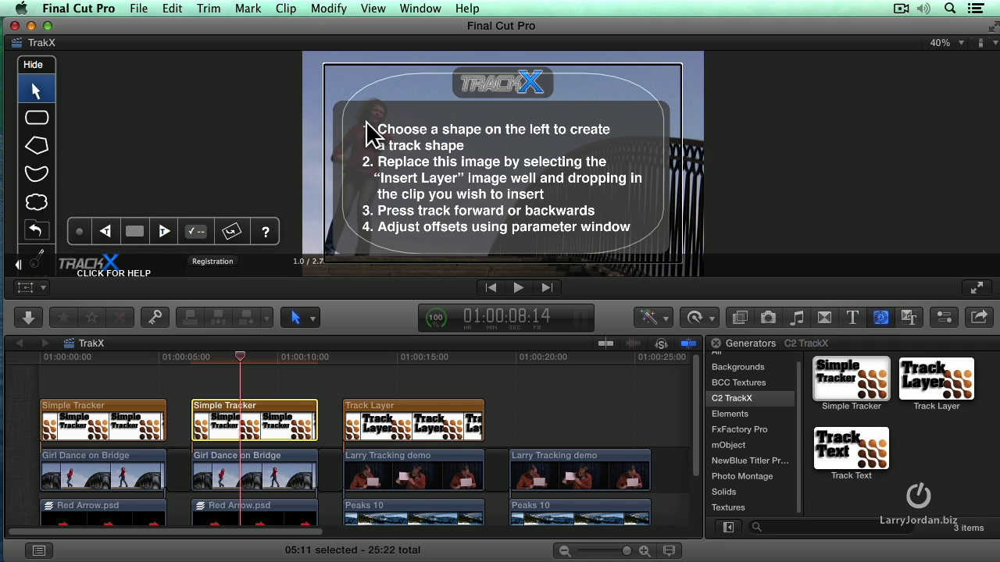
{"action": "left_click", "coordinate": [36, 119]}
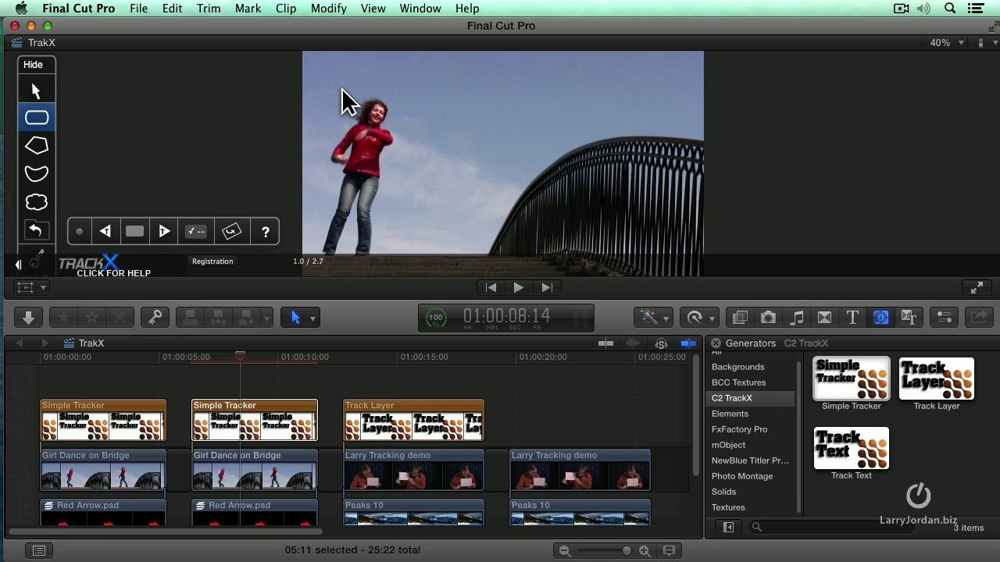
{"action": "left_click_drag", "start_coordinate": [344, 92], "coordinate": [398, 135]}
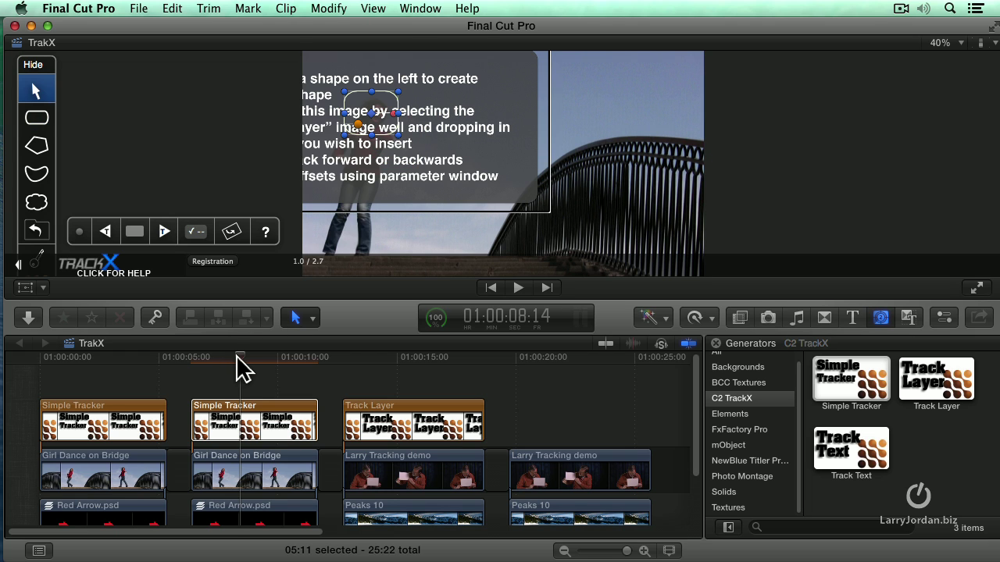
{"action": "left_click_drag", "start_coordinate": [236, 357], "coordinate": [193, 357]}
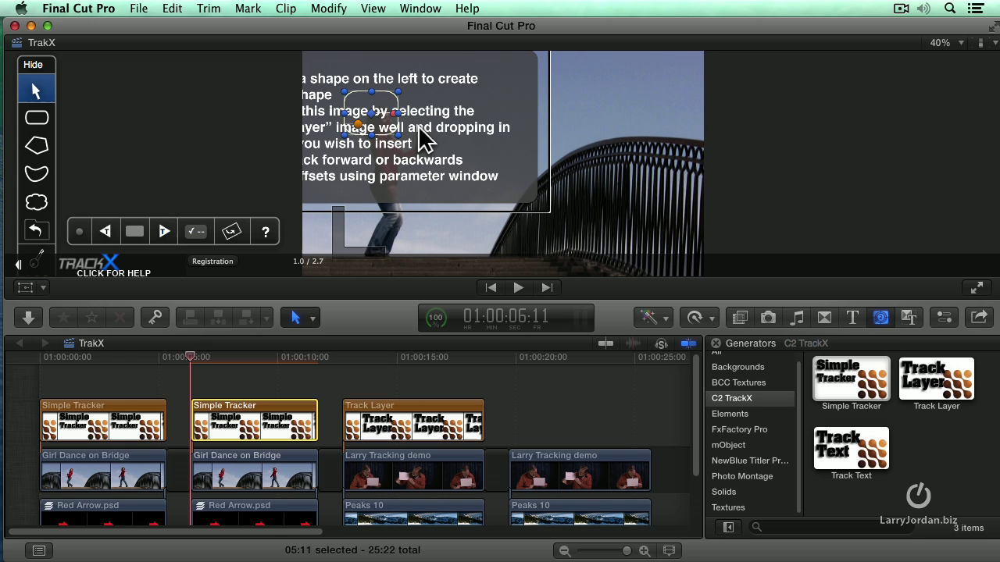
{"action": "left_click_drag", "start_coordinate": [374, 122], "coordinate": [389, 137]}
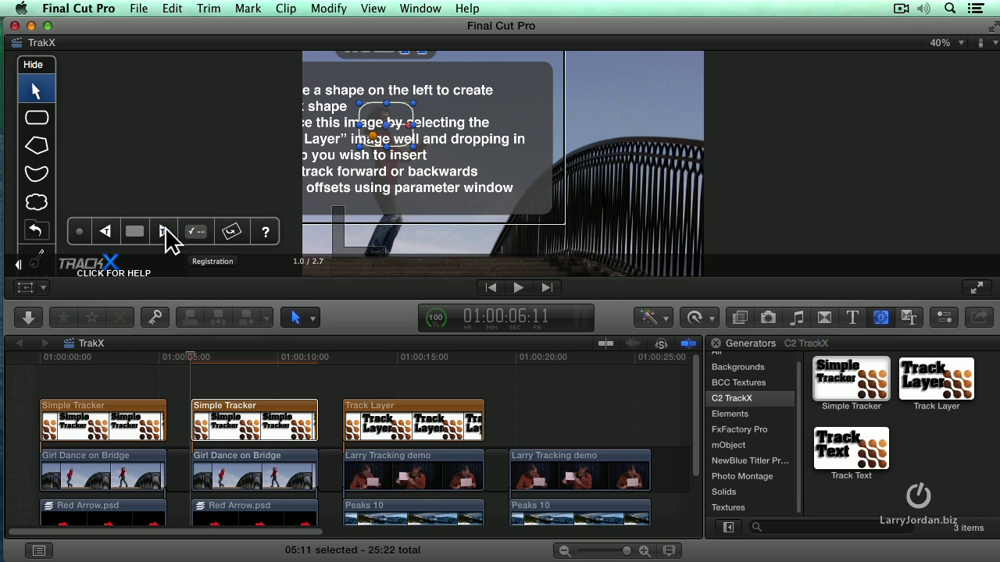
Track the head shape forward to the end of the second dance clip.
{"action": "left_click", "coordinate": [164, 231]}
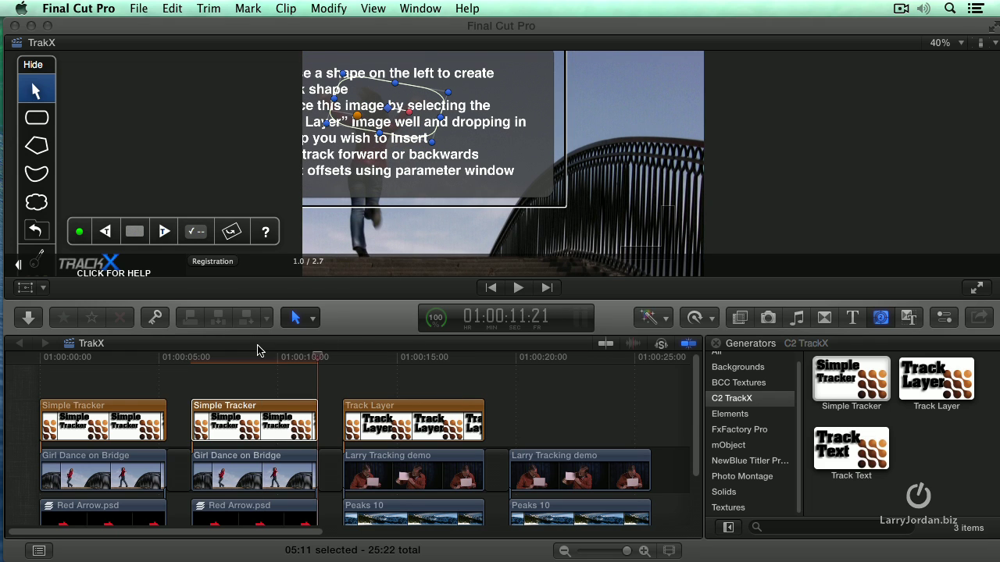
Scrub the Simple Tracker clip to check the track, then show its parameters in the Inspector.
{"action": "left_click", "coordinate": [262, 418]}
{"action": "left_click", "coordinate": [268, 360]}
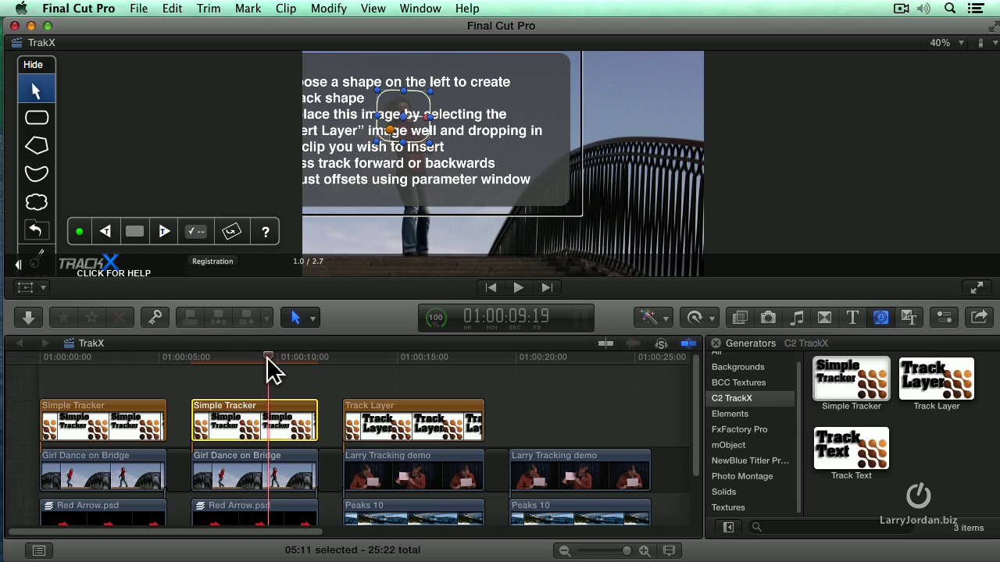
{"action": "mouse_move", "coordinate": [268, 360]}
{"action": "left_mouse_down"}
{"action": "mouse_move", "coordinate": [226, 360]}
{"action": "mouse_move", "coordinate": [277, 360]}
{"action": "mouse_move", "coordinate": [258, 360]}
{"action": "left_mouse_up"}
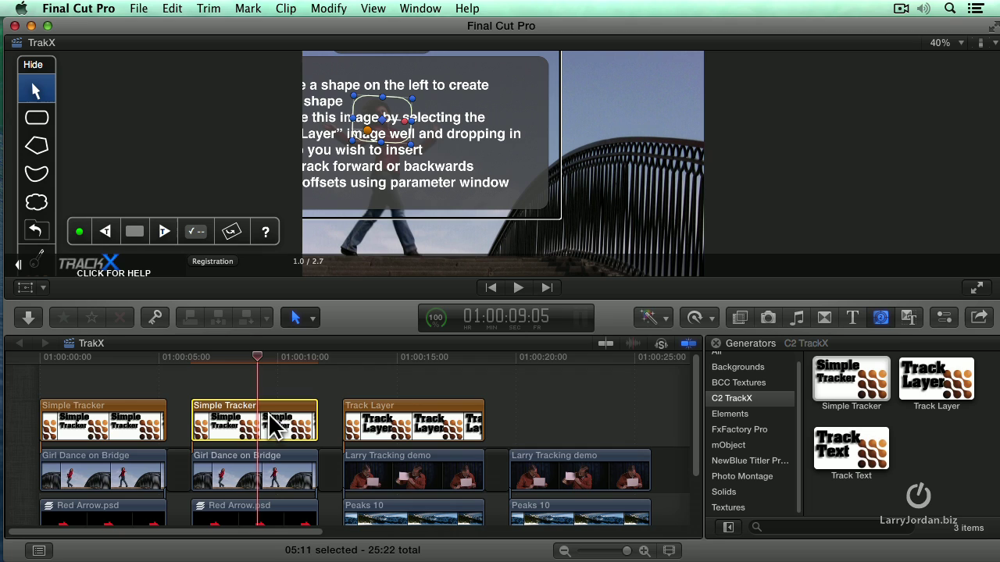
{"action": "left_click", "coordinate": [945, 317]}
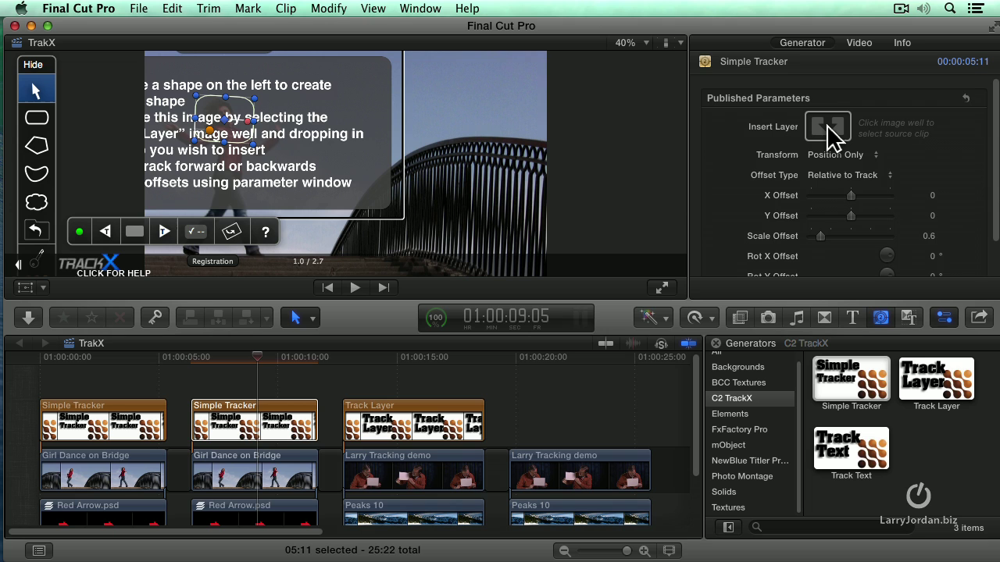
Set Red Arrow.psd as the Simple Tracker's Insert Layer.
{"action": "left_click", "coordinate": [829, 127]}
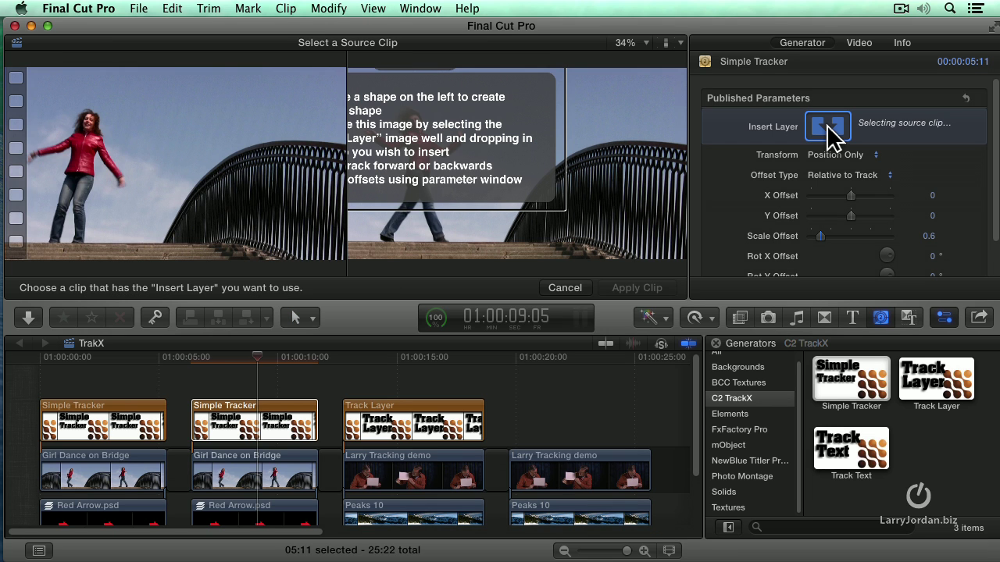
{"action": "left_click", "coordinate": [254, 511]}
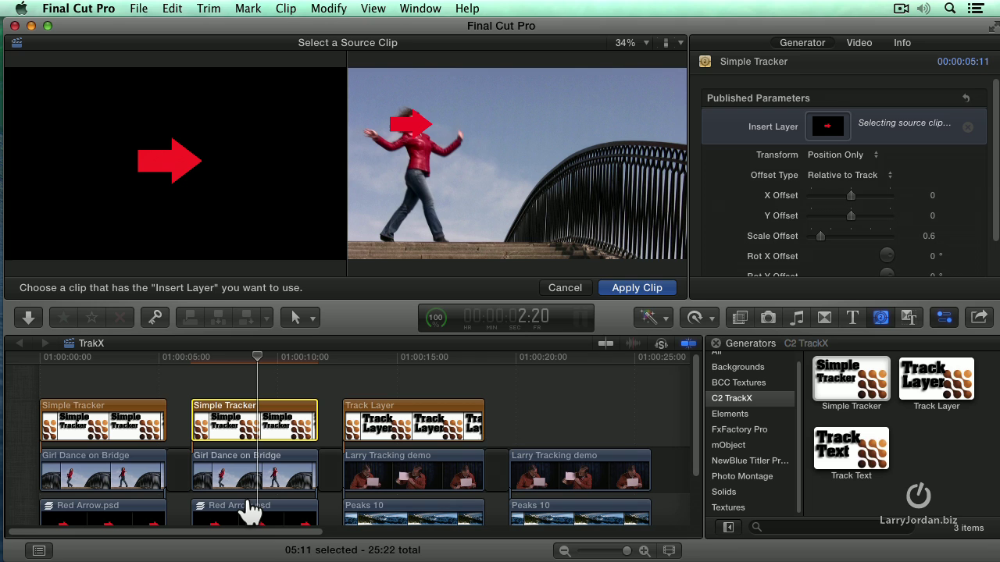
{"action": "key", "text": "Up"}
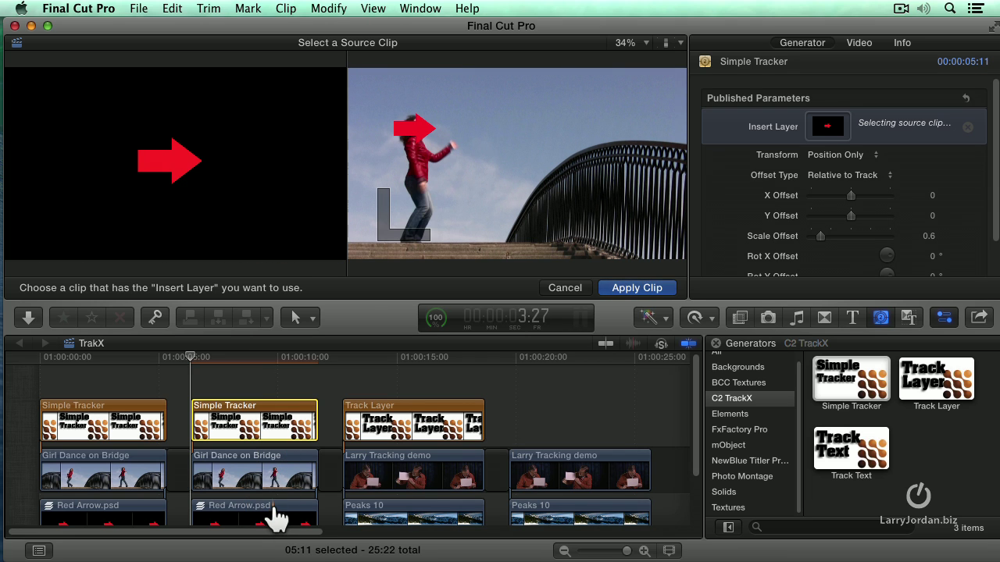
Offset the arrow to X -0.02 and Y 0.21 and begin editing its rotation.
{"action": "left_click", "coordinate": [851, 217]}
{"action": "left_click_drag", "start_coordinate": [852, 216], "coordinate": [856, 217]}
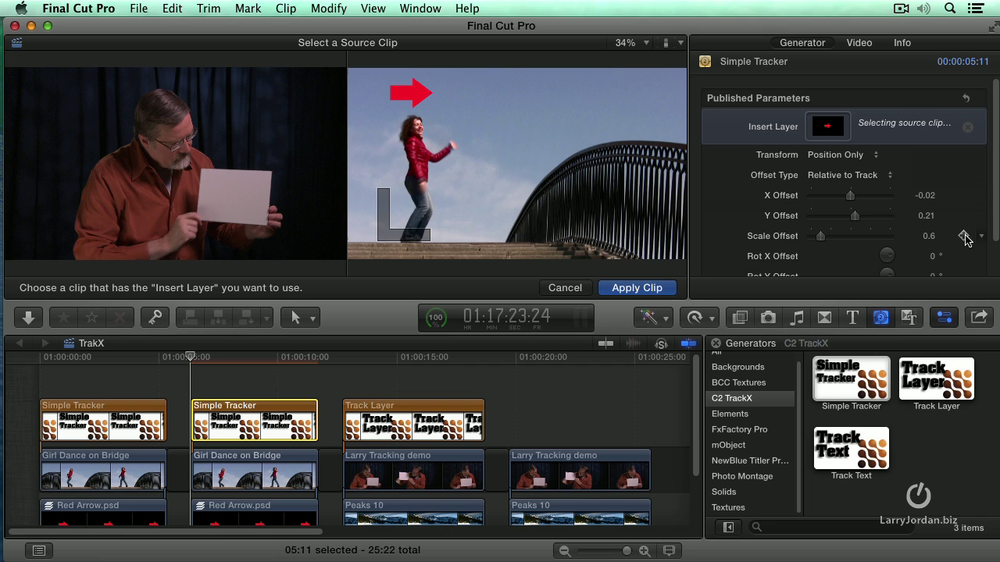
{"action": "scroll", "coordinate": [933, 260], "scroll_direction": "down", "scroll_amount": 1}
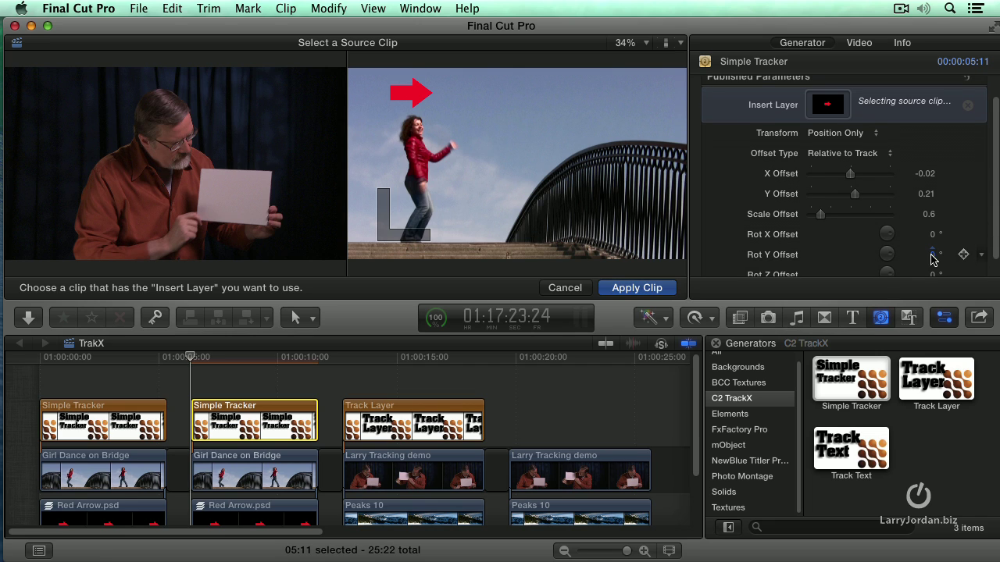
{"action": "left_click_drag", "start_coordinate": [931, 252], "coordinate": [945, 268]}
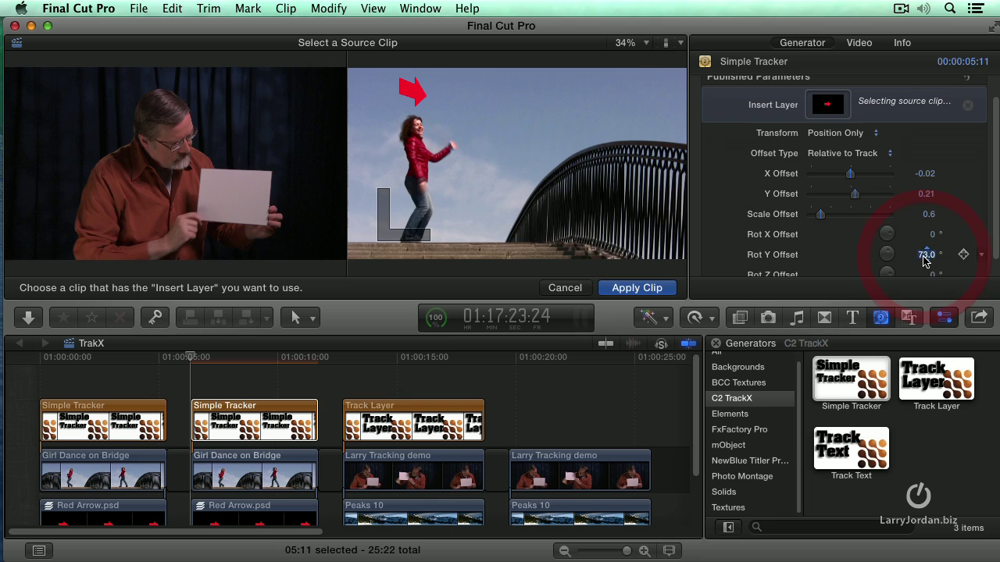
{"action": "left_click", "coordinate": [926, 255]}
{"action": "type", "text": "0"}
{"action": "scroll", "coordinate": [957, 261], "scroll_direction": "down", "scroll_amount": 1}
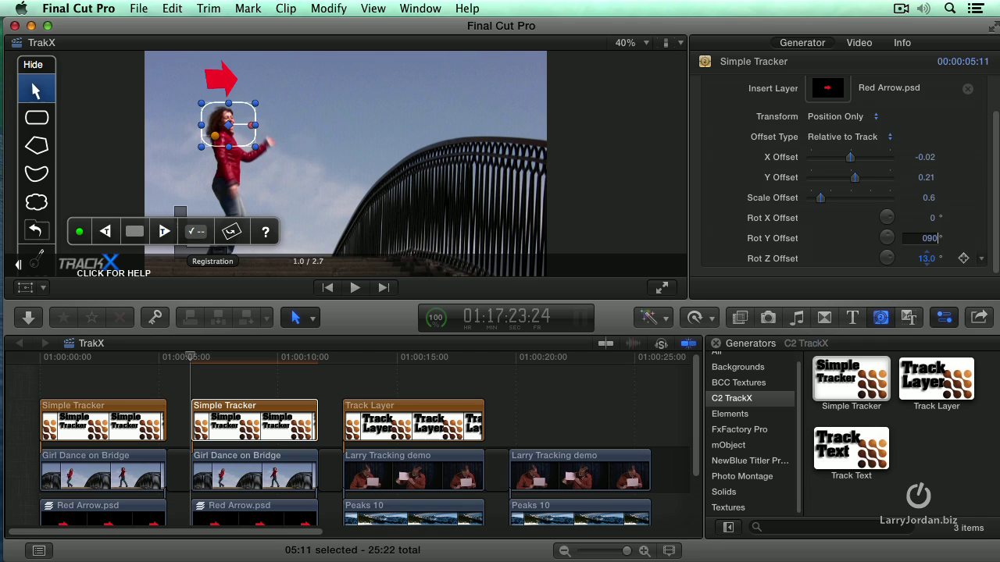
Try rotations of 90 and 0, then settle on -90 so the arrow points down.
{"action": "type", "text": "90"}
{"action": "key", "text": "Return"}
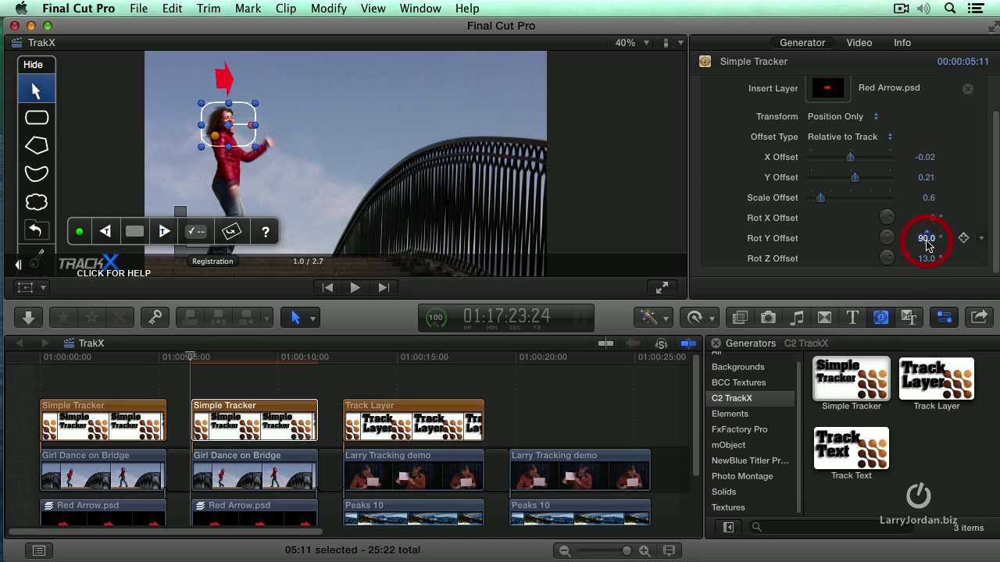
{"action": "type", "text": "0"}
{"action": "key", "text": "Return"}
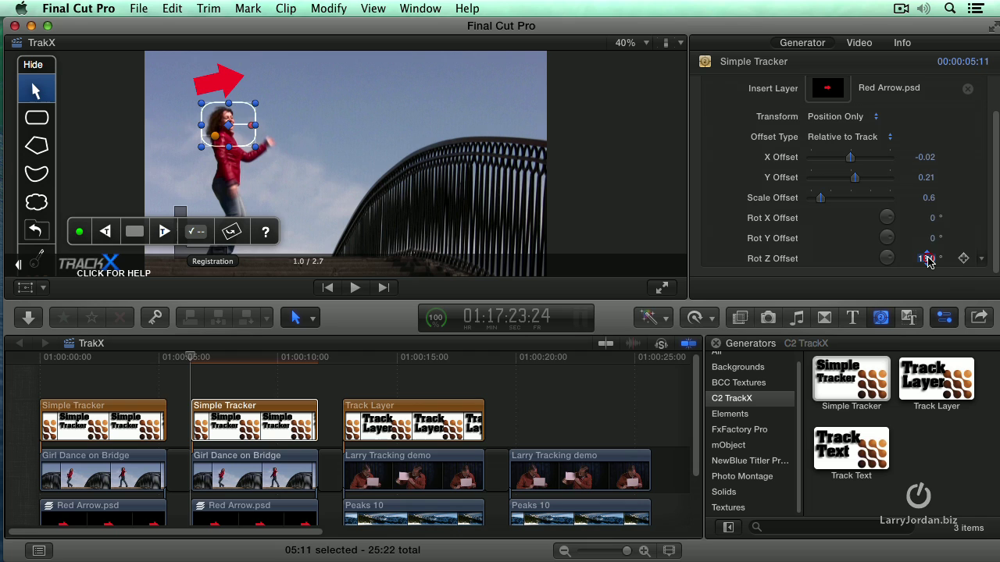
{"action": "type", "text": "-90"}
{"action": "key", "text": "Return"}
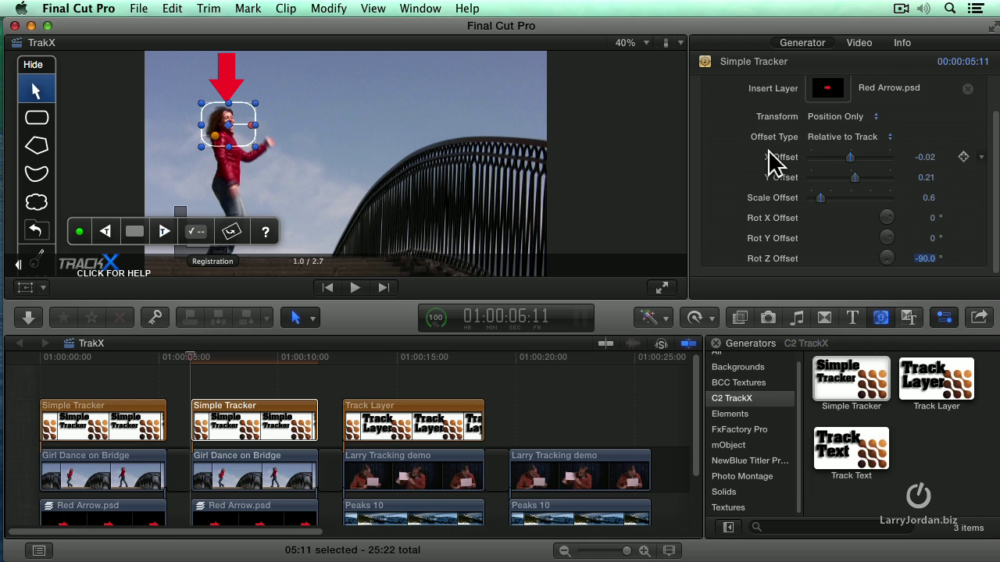
Play back the tracked arrow over the dancer, then move the playhead to the presenter clip.
{"action": "left_click", "coordinate": [189, 358]}
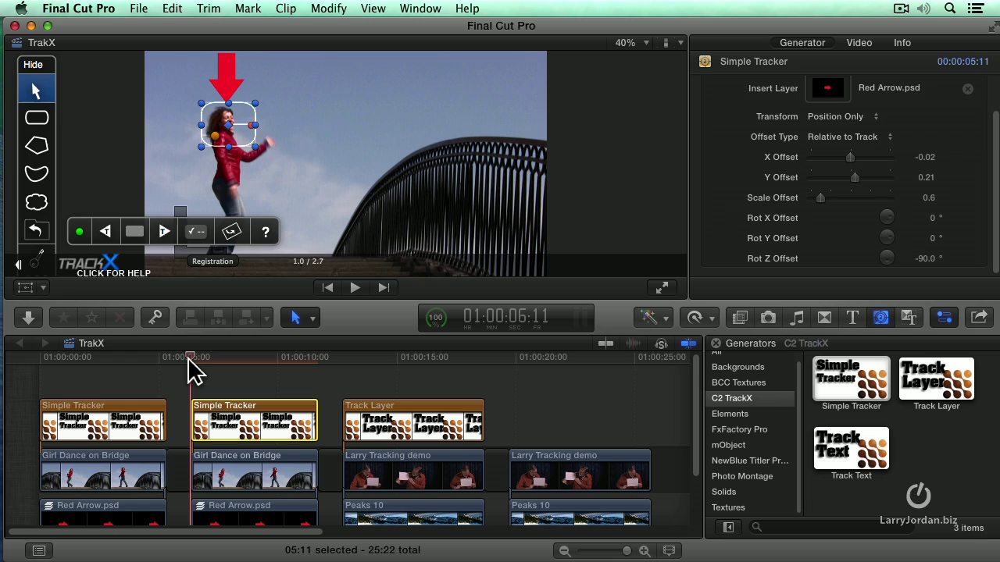
{"action": "key", "text": "space"}
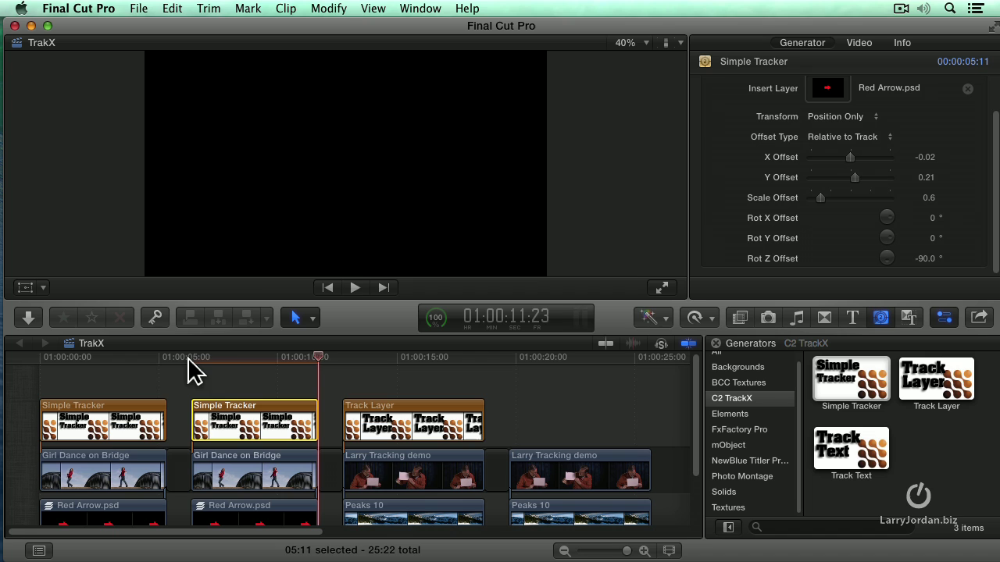
{"action": "left_click", "coordinate": [252, 358]}
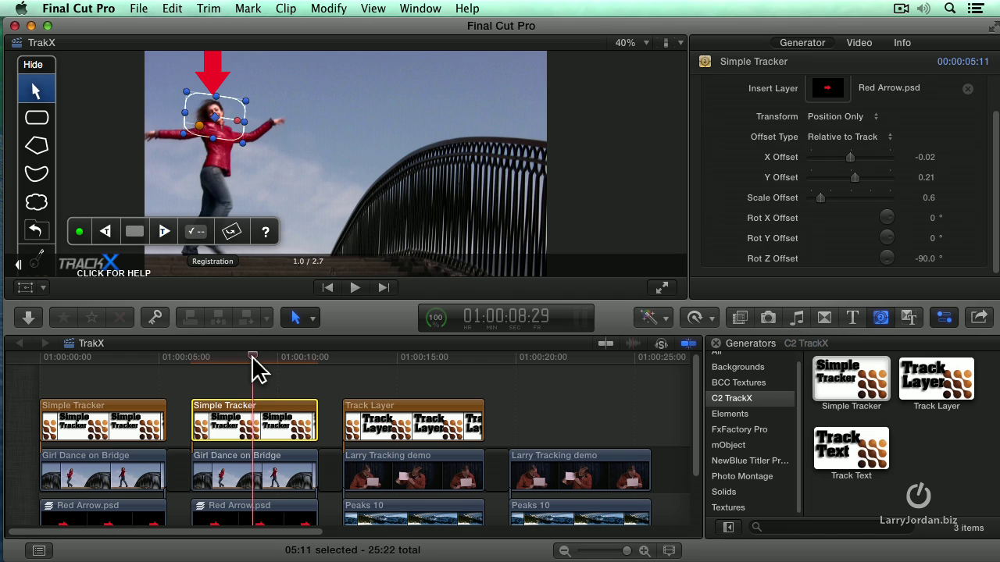
{"action": "left_click", "coordinate": [336, 357]}
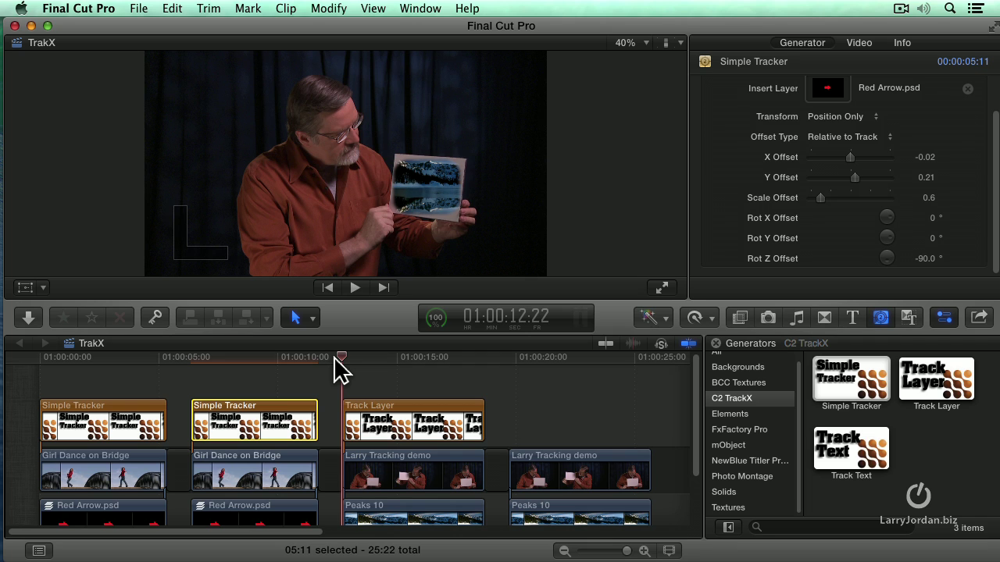
Play the finished Peaks 10 mountain-photo-on-card example twice from the presenter clip's start.
{"action": "key", "text": "space"}
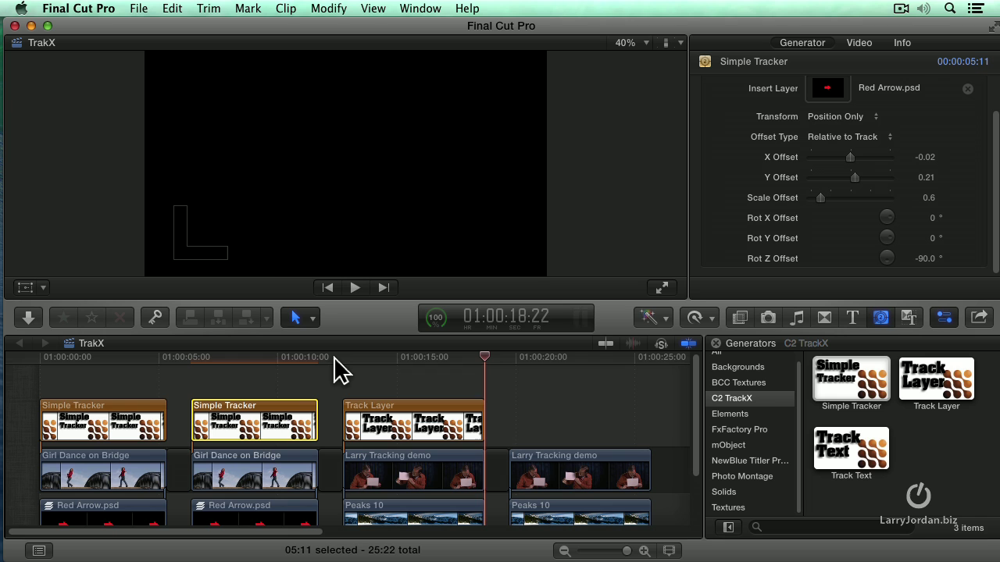
{"action": "left_click", "coordinate": [334, 357]}
{"action": "key", "text": "space"}
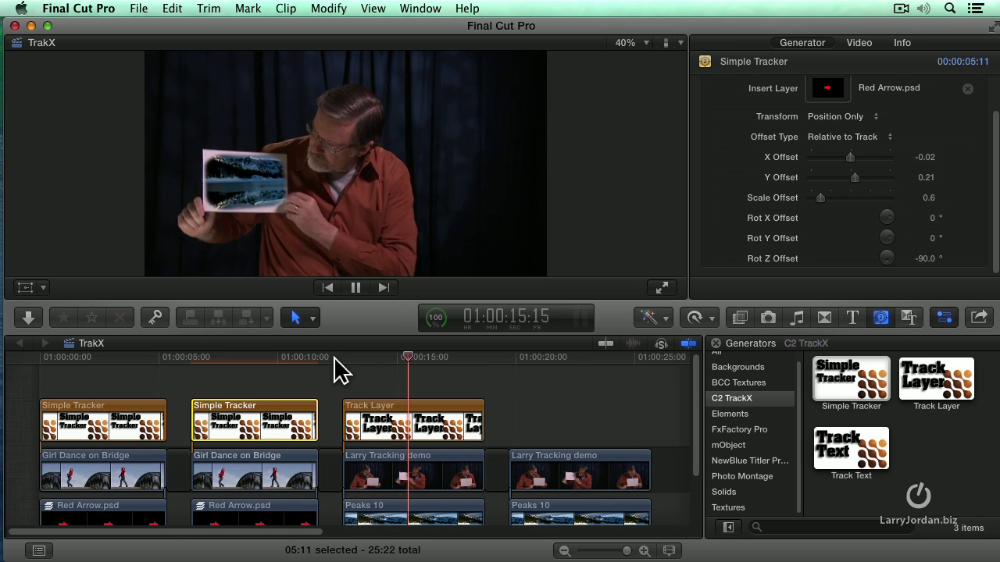
{"action": "key", "text": "space"}
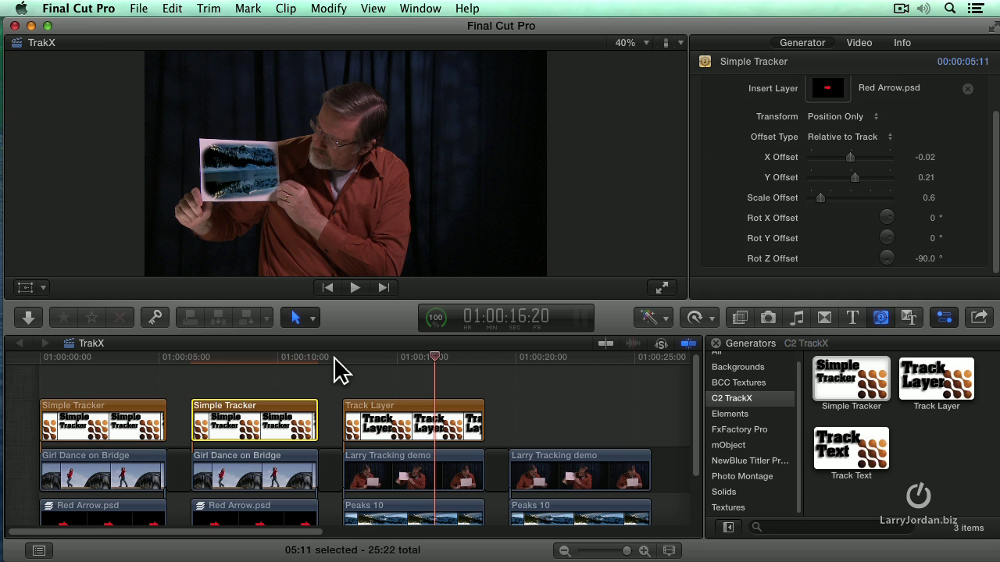
Place a Track Layer generator over the second presenter clip, trim it to 6 seconds, and select it.
{"action": "left_click", "coordinate": [530, 357]}
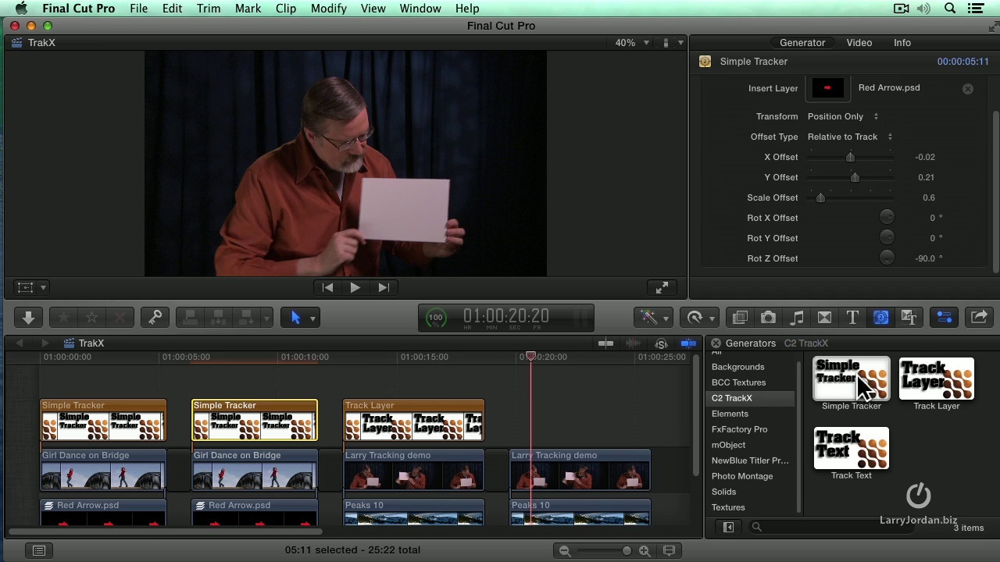
{"action": "left_click_drag", "start_coordinate": [926, 379], "coordinate": [517, 428]}
{"action": "key", "text": "p"}
{"action": "key", "text": "a"}
{"action": "left_click_drag", "start_coordinate": [662, 422], "coordinate": [650, 426]}
{"action": "left_click", "coordinate": [609, 428]}
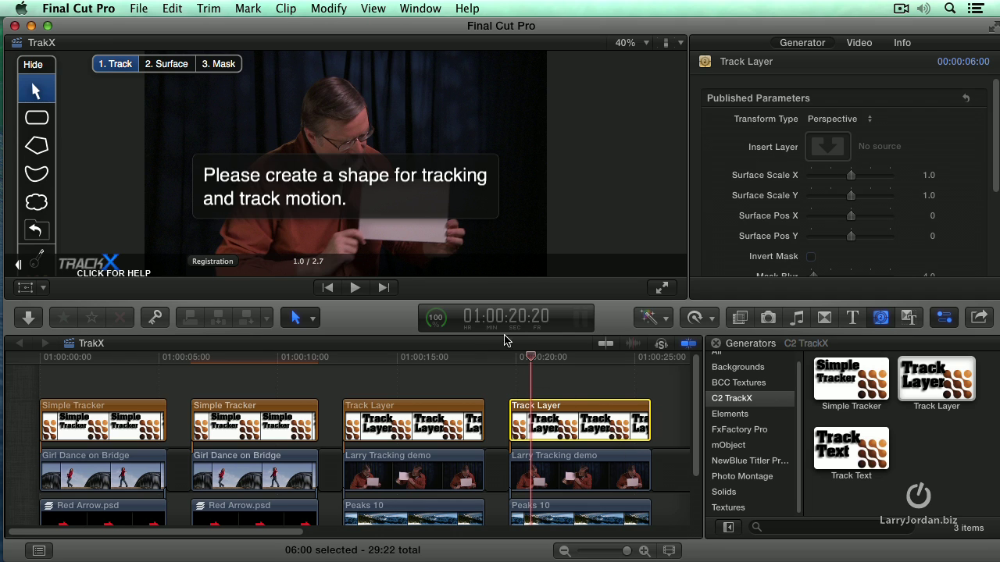
Draw a TrackX rectangle shape around the white card, fit its position and height, and track forward.
{"action": "left_click", "coordinate": [37, 117]}
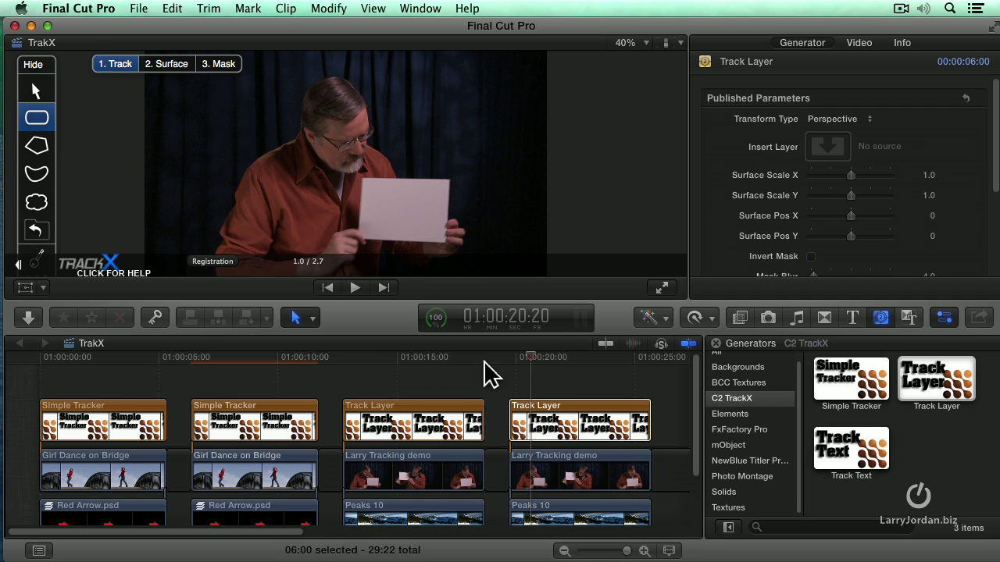
{"action": "left_click_drag", "start_coordinate": [529, 364], "coordinate": [507, 361]}
{"action": "left_click", "coordinate": [37, 119]}
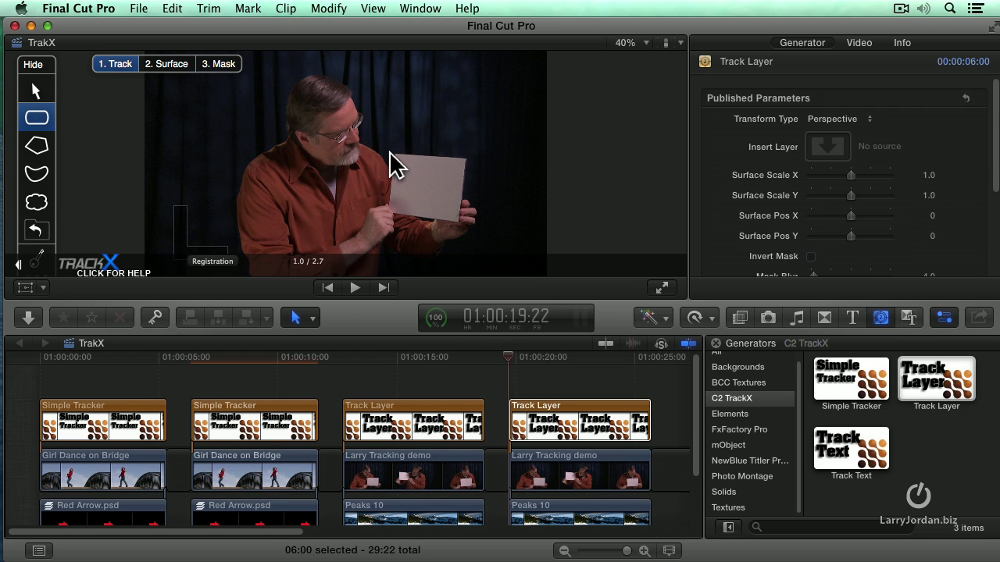
{"action": "mouse_move", "coordinate": [389, 152]}
{"action": "left_mouse_down"}
{"action": "mouse_move", "coordinate": [433, 174]}
{"action": "mouse_move", "coordinate": [474, 227]}
{"action": "left_mouse_up"}
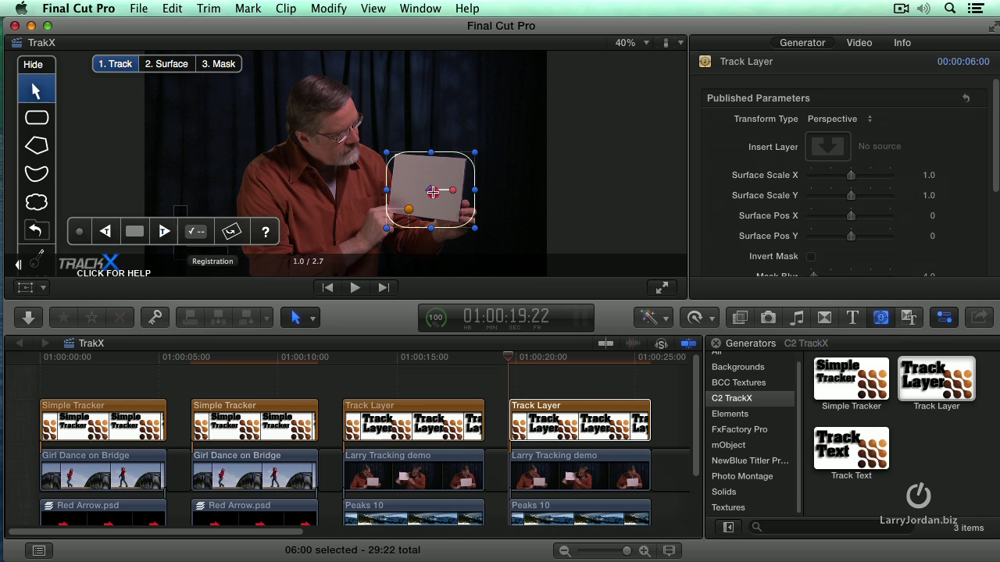
{"action": "mouse_move", "coordinate": [435, 190]}
{"action": "left_mouse_down"}
{"action": "mouse_move", "coordinate": [395, 215]}
{"action": "mouse_move", "coordinate": [429, 190]}
{"action": "left_mouse_up"}
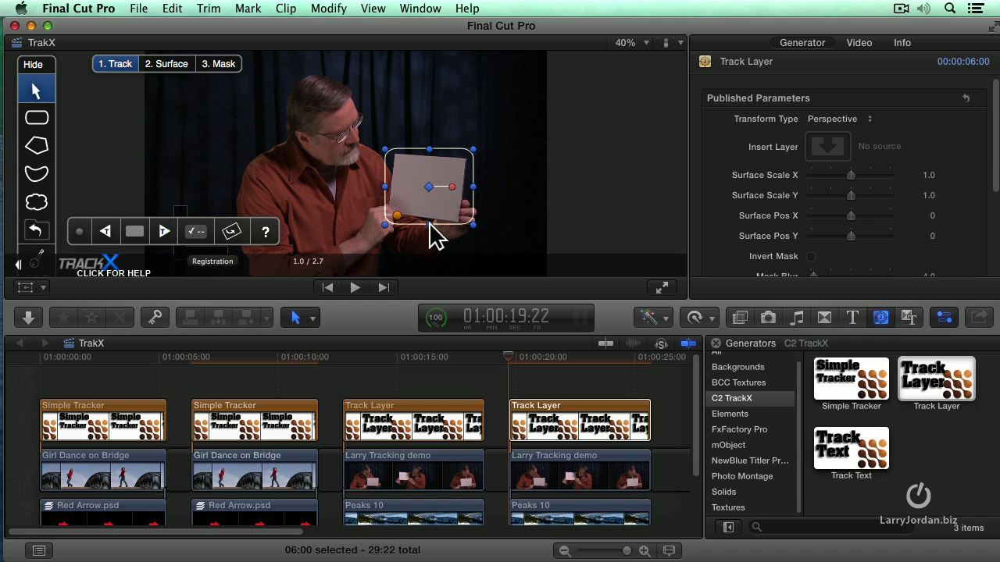
{"action": "left_click_drag", "start_coordinate": [430, 226], "coordinate": [427, 189]}
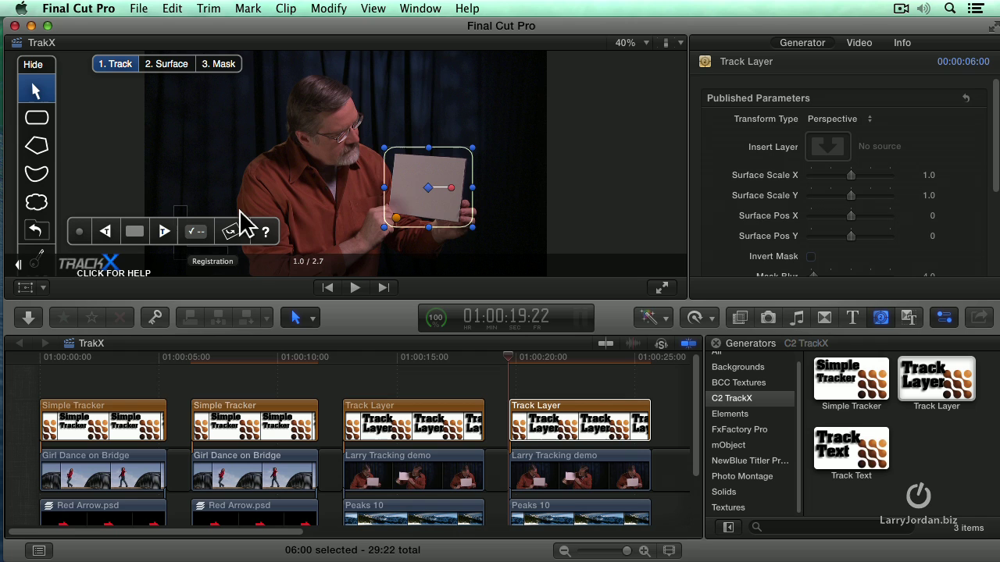
{"action": "left_click", "coordinate": [165, 229]}
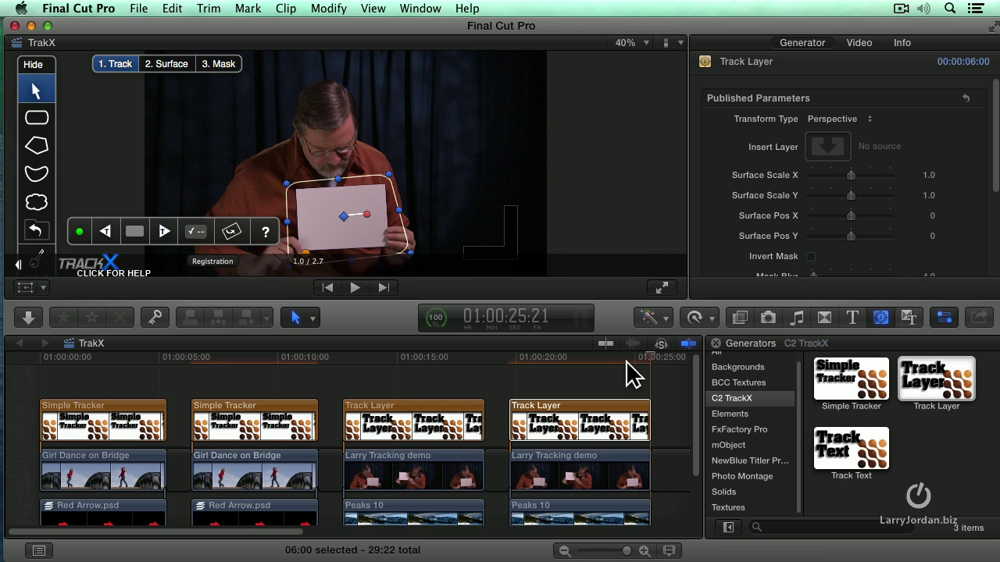
After tracking finishes, return the playhead to 01:00:19:22, the first tracked frame of the card.
{"action": "left_click_drag", "start_coordinate": [625, 361], "coordinate": [509, 357]}
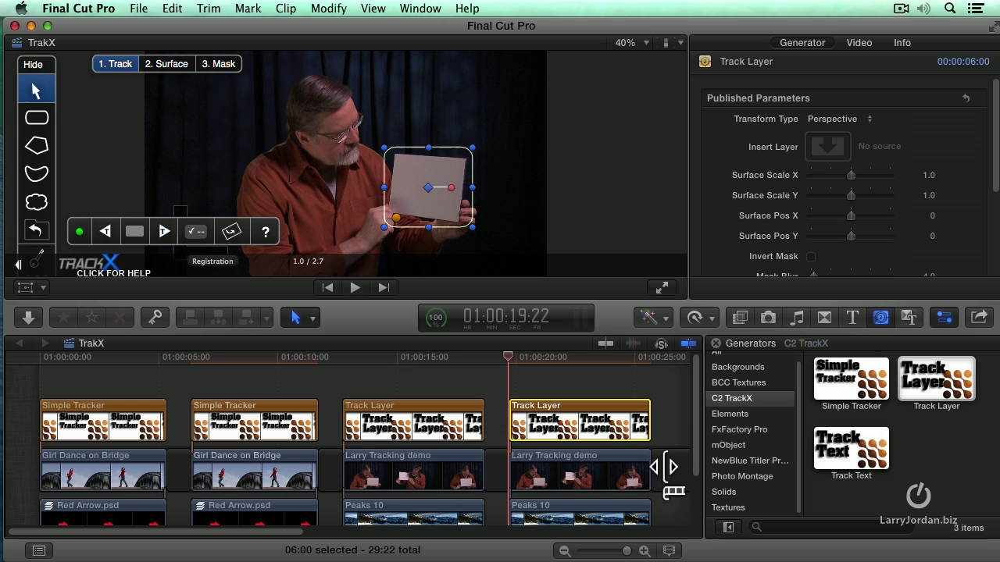
Assign the Peaks 10 clip as the Track Layer's Insert Layer and apply it.
{"action": "left_click", "coordinate": [830, 146]}
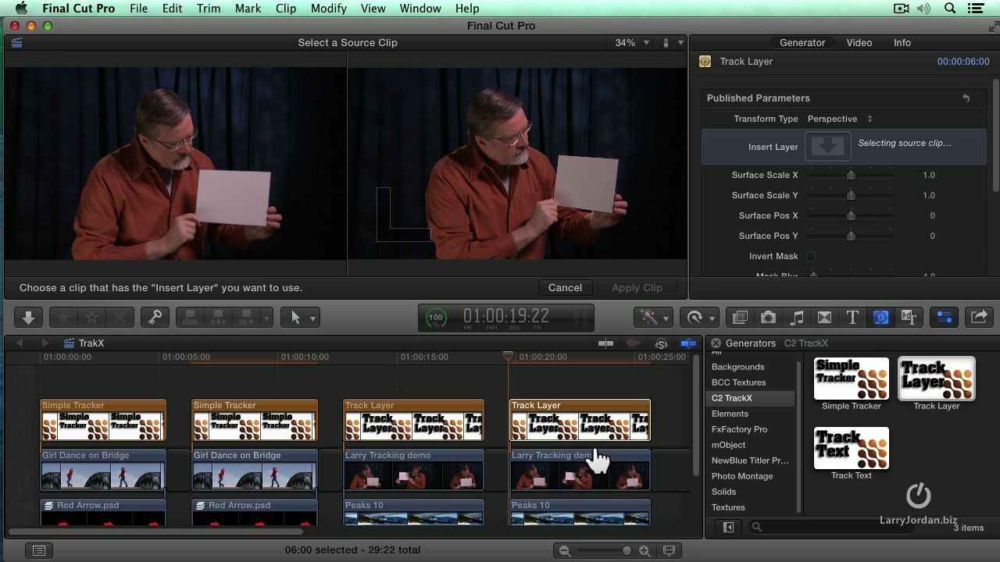
{"action": "left_click", "coordinate": [558, 509]}
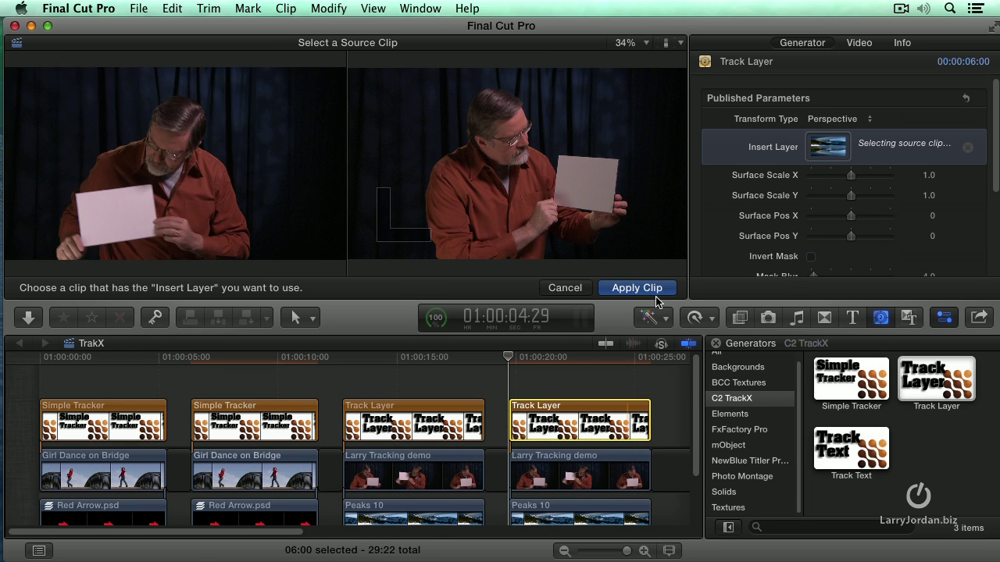
{"action": "left_click", "coordinate": [646, 292]}
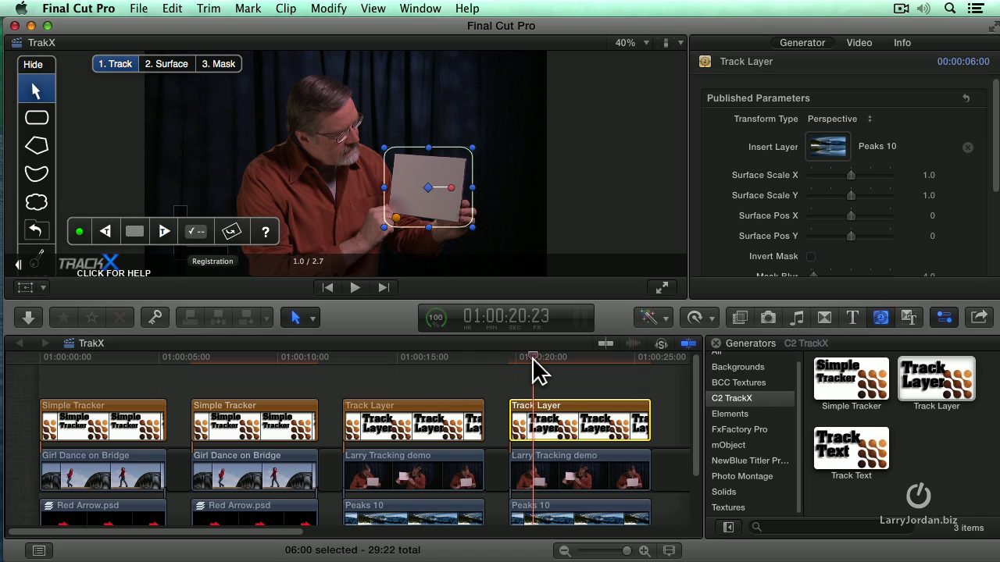
Switch to the 2. Surface stage and scrub forward to check Peaks 10 follows the card.
{"action": "left_click", "coordinate": [186, 70]}
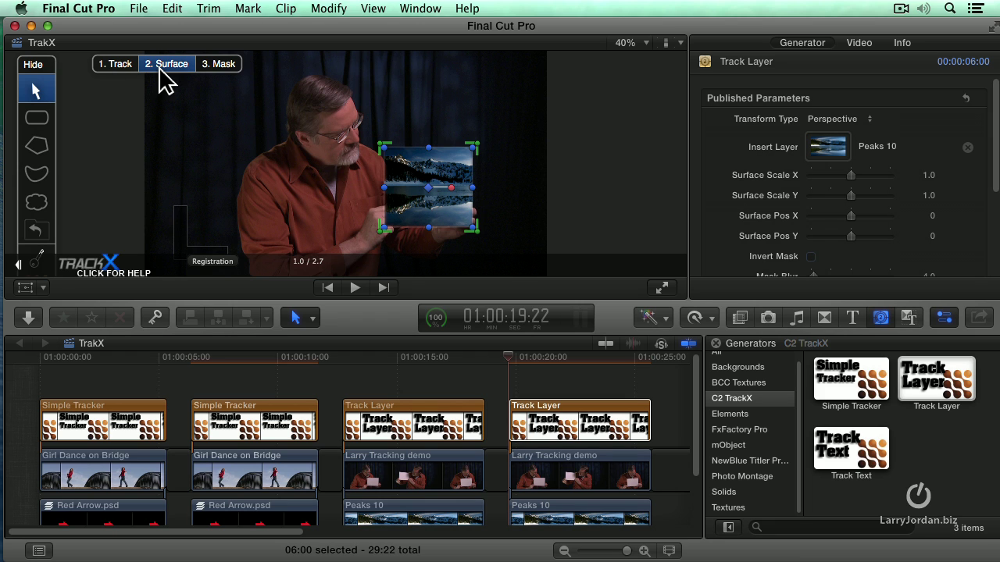
{"action": "left_click", "coordinate": [509, 362]}
{"action": "mouse_move", "coordinate": [527, 357]}
{"action": "left_mouse_down"}
{"action": "mouse_move", "coordinate": [592, 358]}
{"action": "mouse_move", "coordinate": [493, 360]}
{"action": "mouse_move", "coordinate": [607, 359]}
{"action": "mouse_move", "coordinate": [517, 360]}
{"action": "left_mouse_up"}
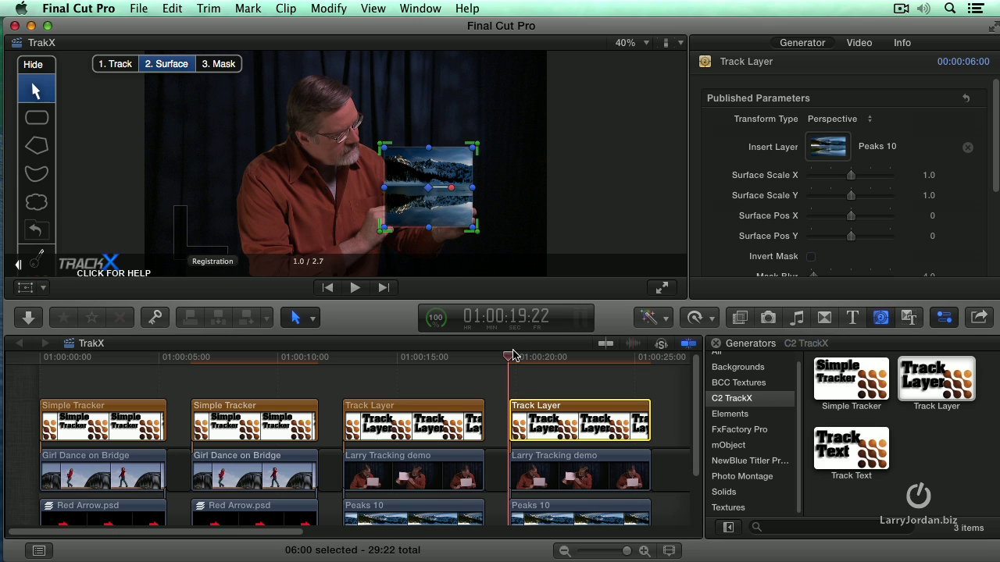
In 3. Mask, draw a rectangle mask over the photo, narrow and nudge it inside the card, then return to 2. Surface.
{"action": "left_click", "coordinate": [219, 64]}
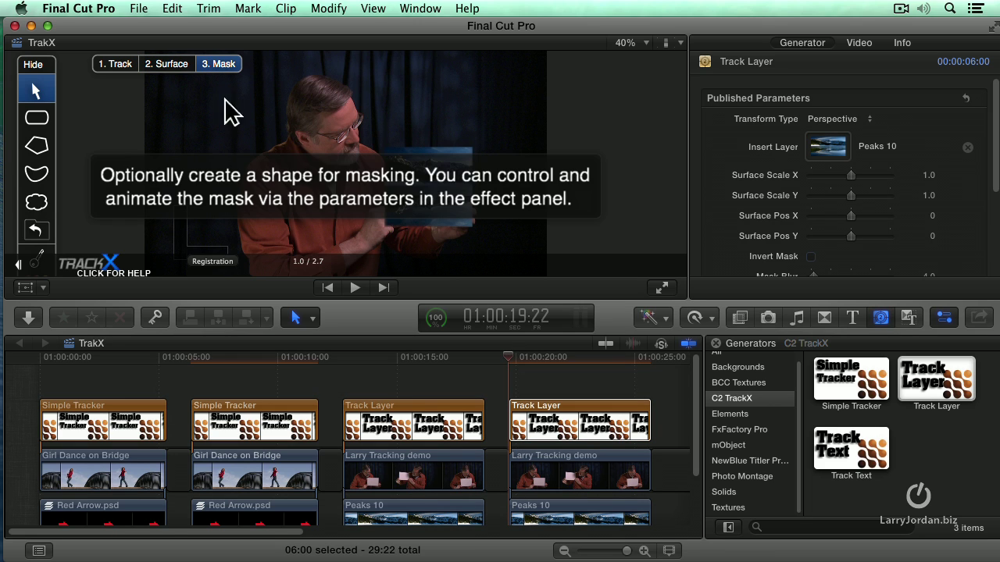
{"action": "left_click", "coordinate": [37, 117]}
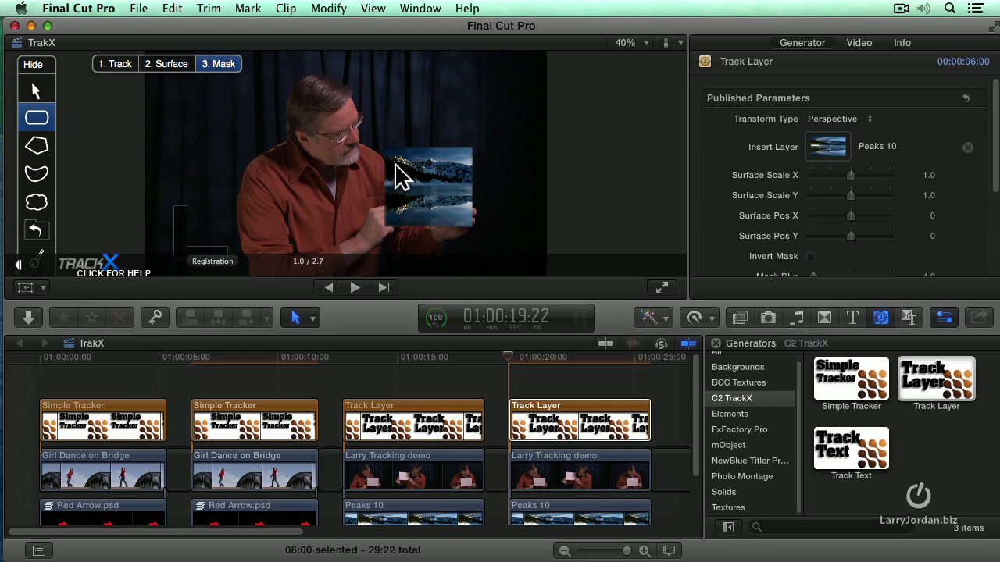
{"action": "left_click_drag", "start_coordinate": [396, 164], "coordinate": [428, 216]}
{"action": "left_click_drag", "start_coordinate": [392, 187], "coordinate": [426, 200]}
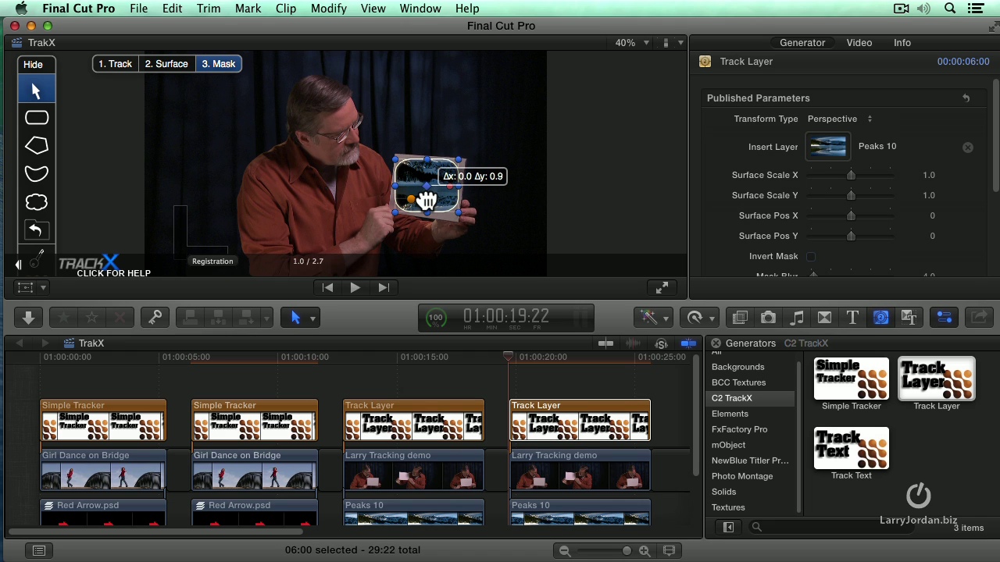
{"action": "left_click_drag", "start_coordinate": [427, 201], "coordinate": [427, 200]}
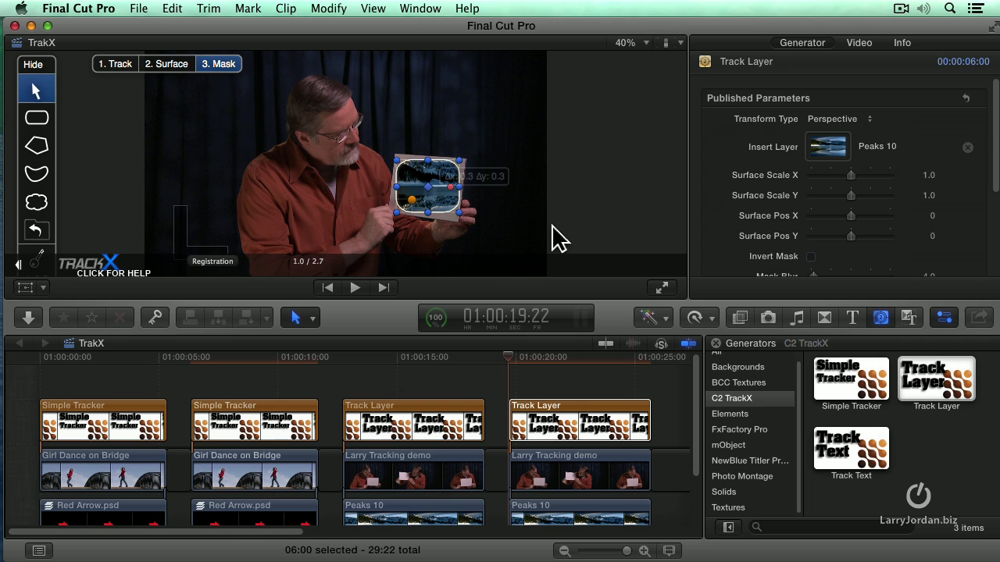
{"action": "left_click", "coordinate": [179, 71]}
{"action": "left_click", "coordinate": [841, 122]}
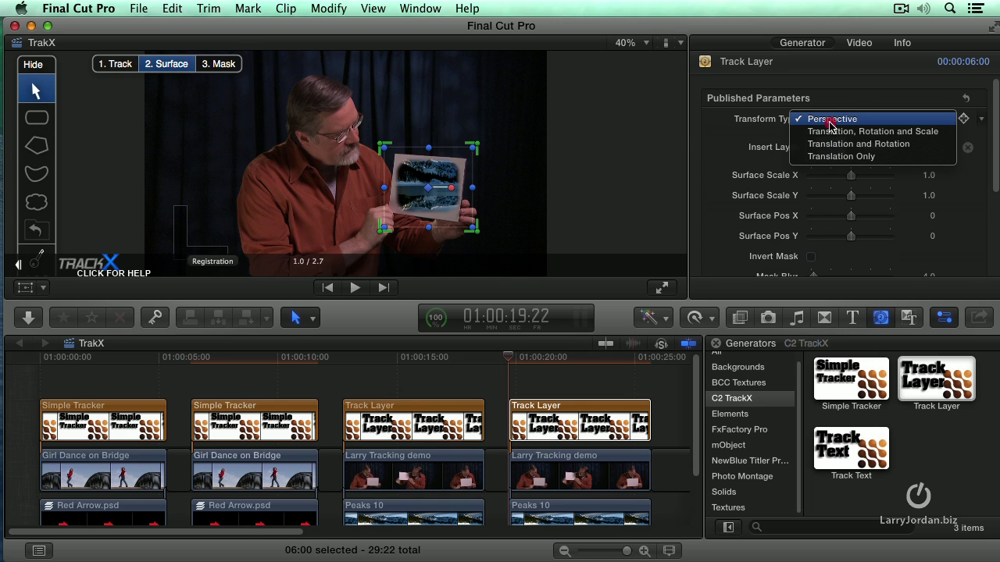
{"action": "left_click", "coordinate": [867, 133]}
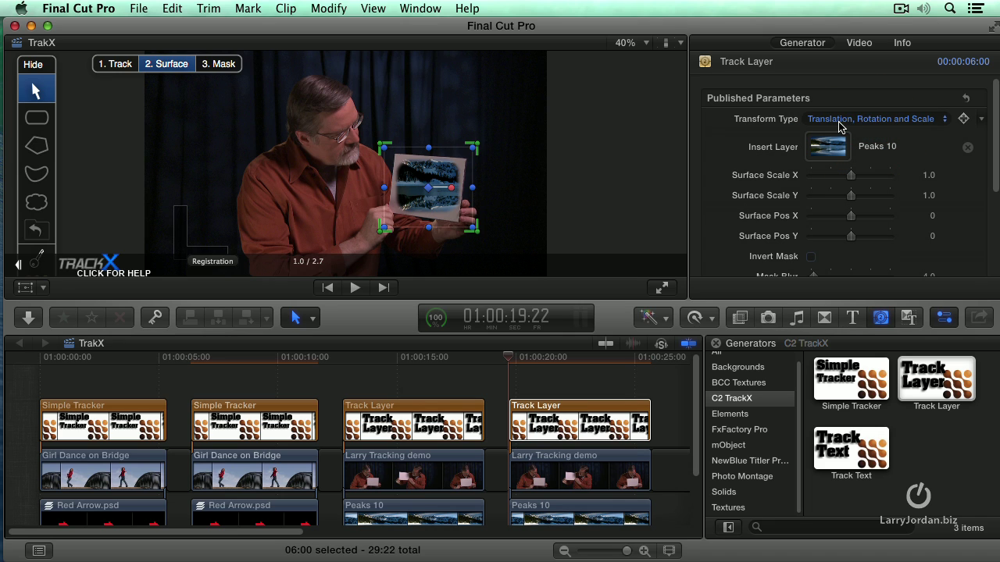
{"action": "left_click", "coordinate": [841, 125]}
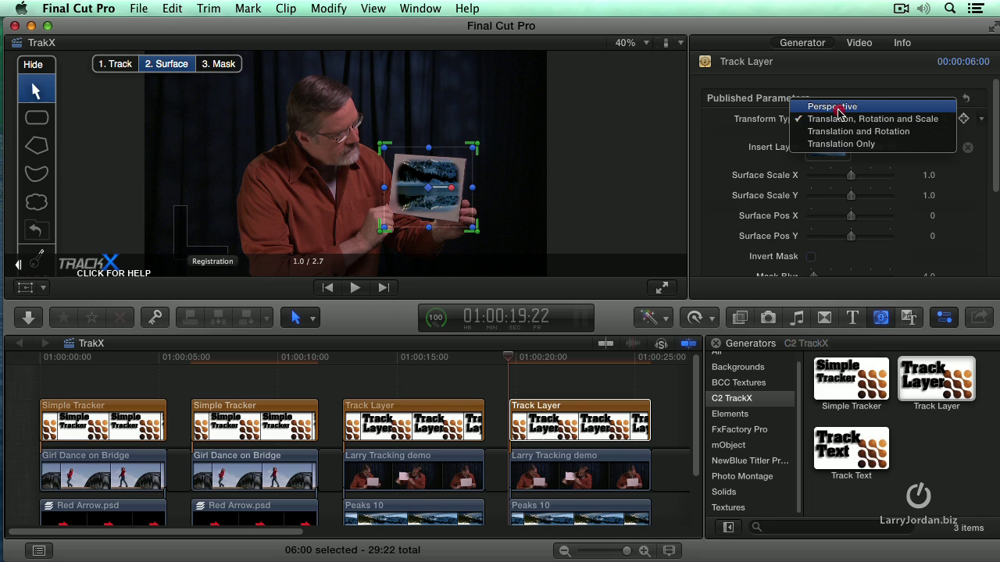
{"action": "left_click", "coordinate": [838, 109]}
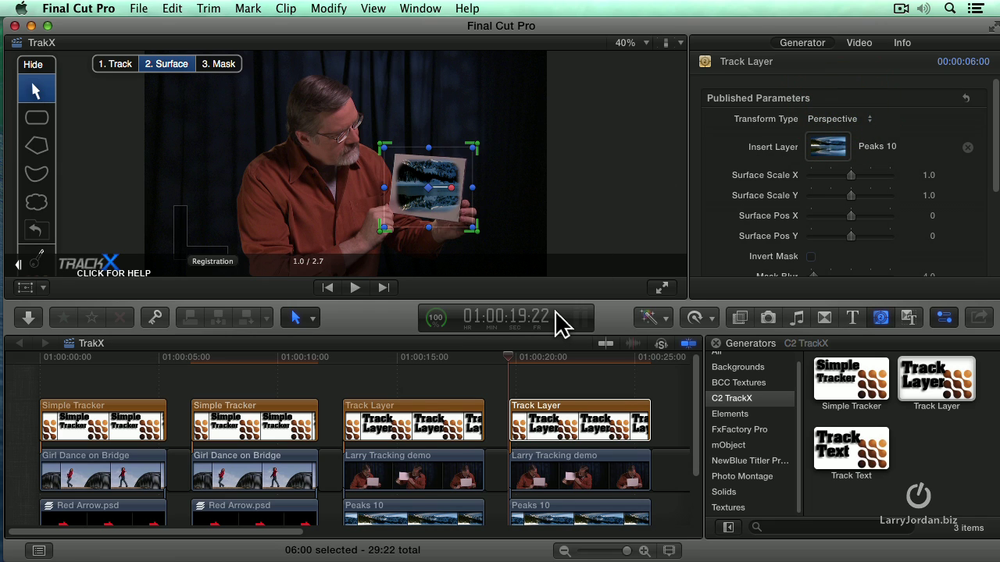
{"action": "left_click", "coordinate": [508, 365]}
{"action": "key", "text": "space"}
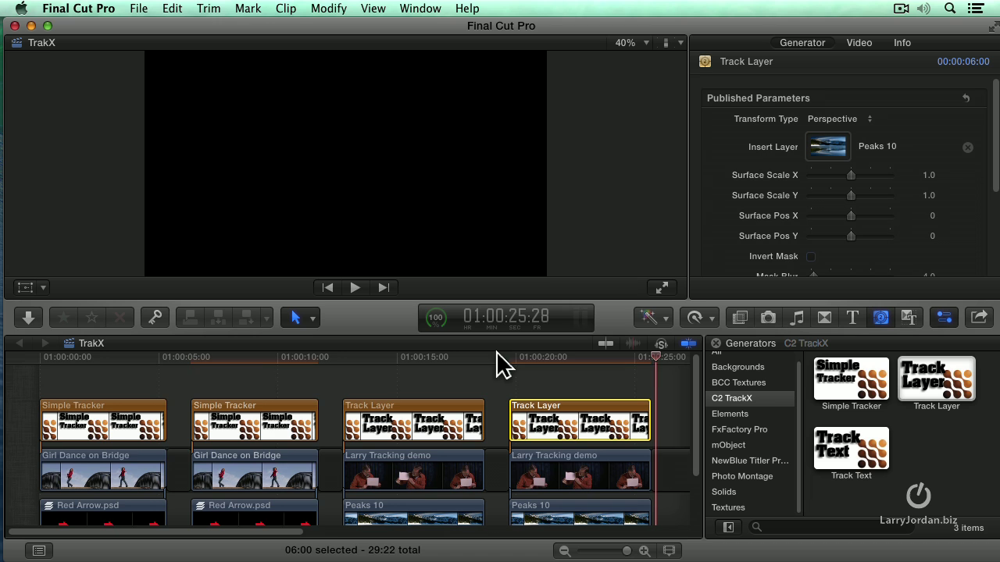
Scrub back into the card clip, then forward to 01:00:22:24 to confirm the photo stays on the tilted card.
{"action": "left_click_drag", "start_coordinate": [564, 358], "coordinate": [512, 369]}
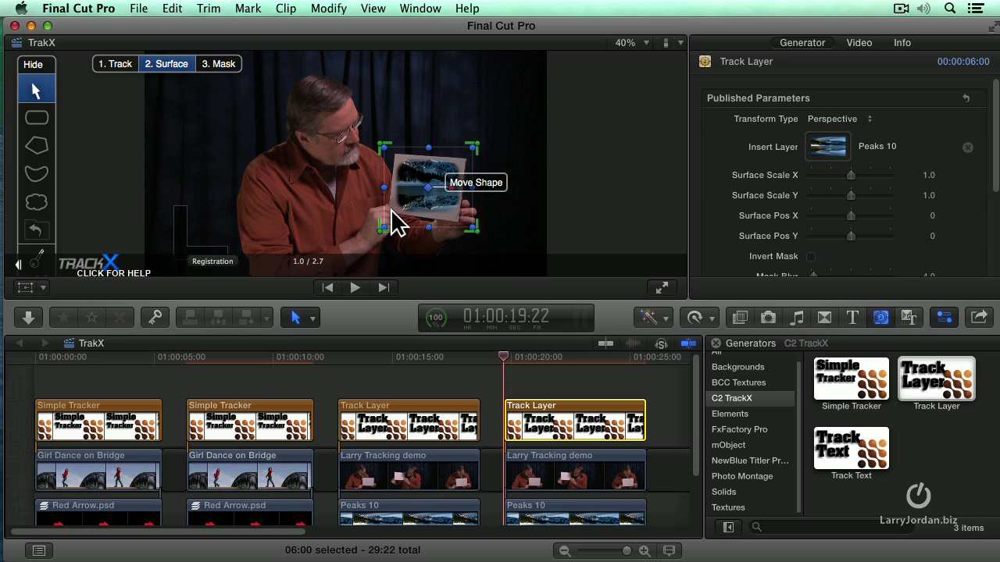
{"action": "left_click_drag", "start_coordinate": [513, 358], "coordinate": [575, 358]}
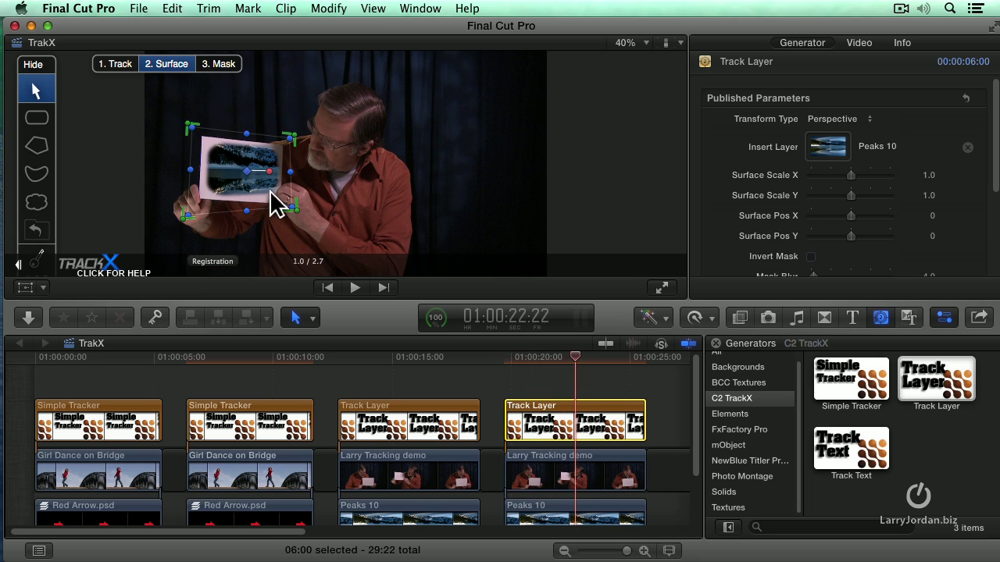
{"action": "left_click", "coordinate": [580, 357]}
{"action": "left_click_drag", "start_coordinate": [581, 357], "coordinate": [577, 357]}
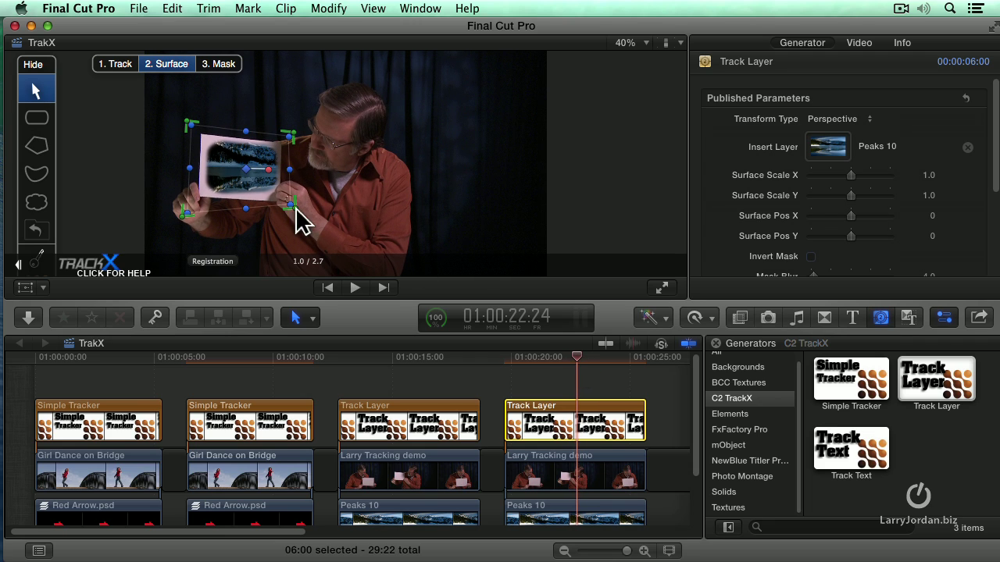